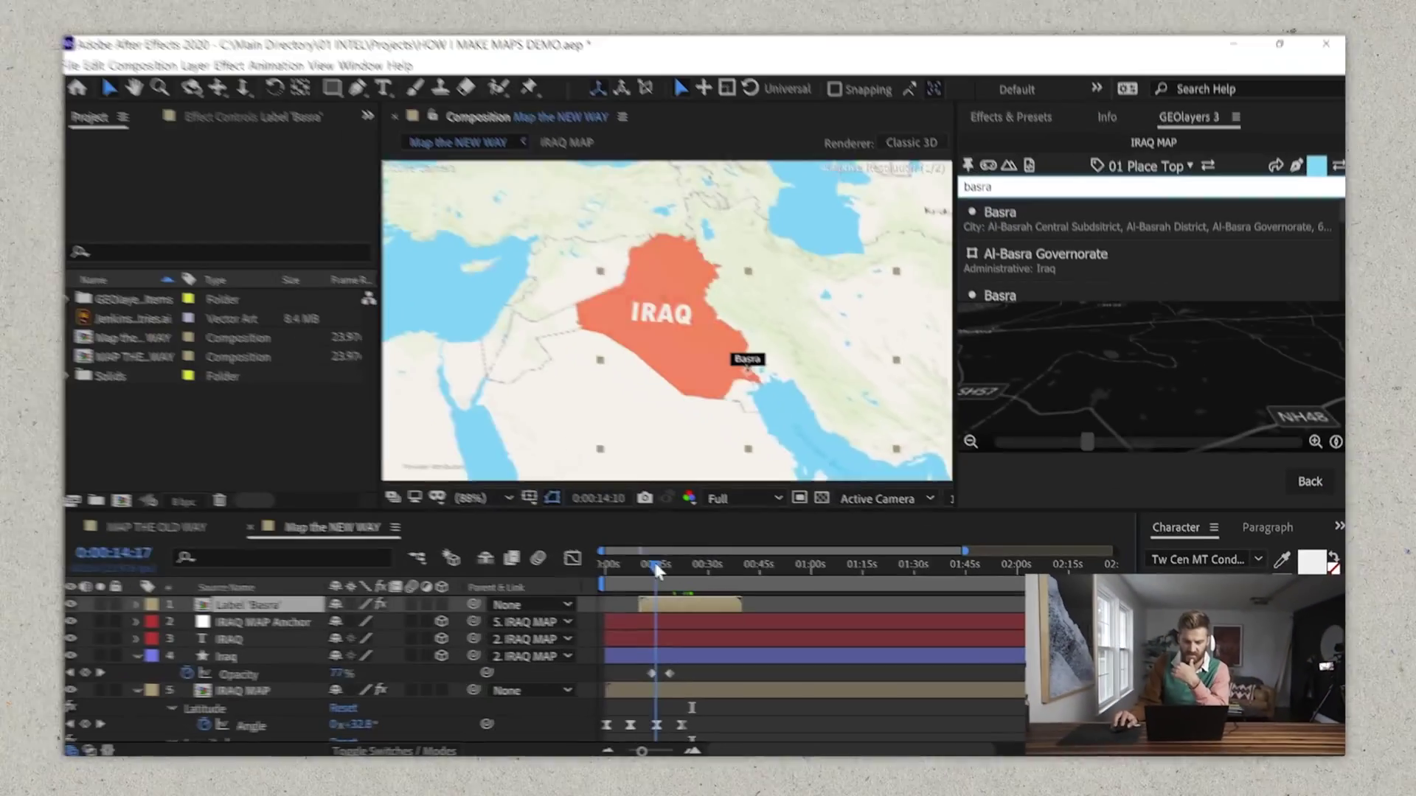
Check the Basra label's effect settings at a later point in the map animation.
{"action": "left_click_drag", "start_coordinate": [649, 569], "coordinate": [697, 567]}
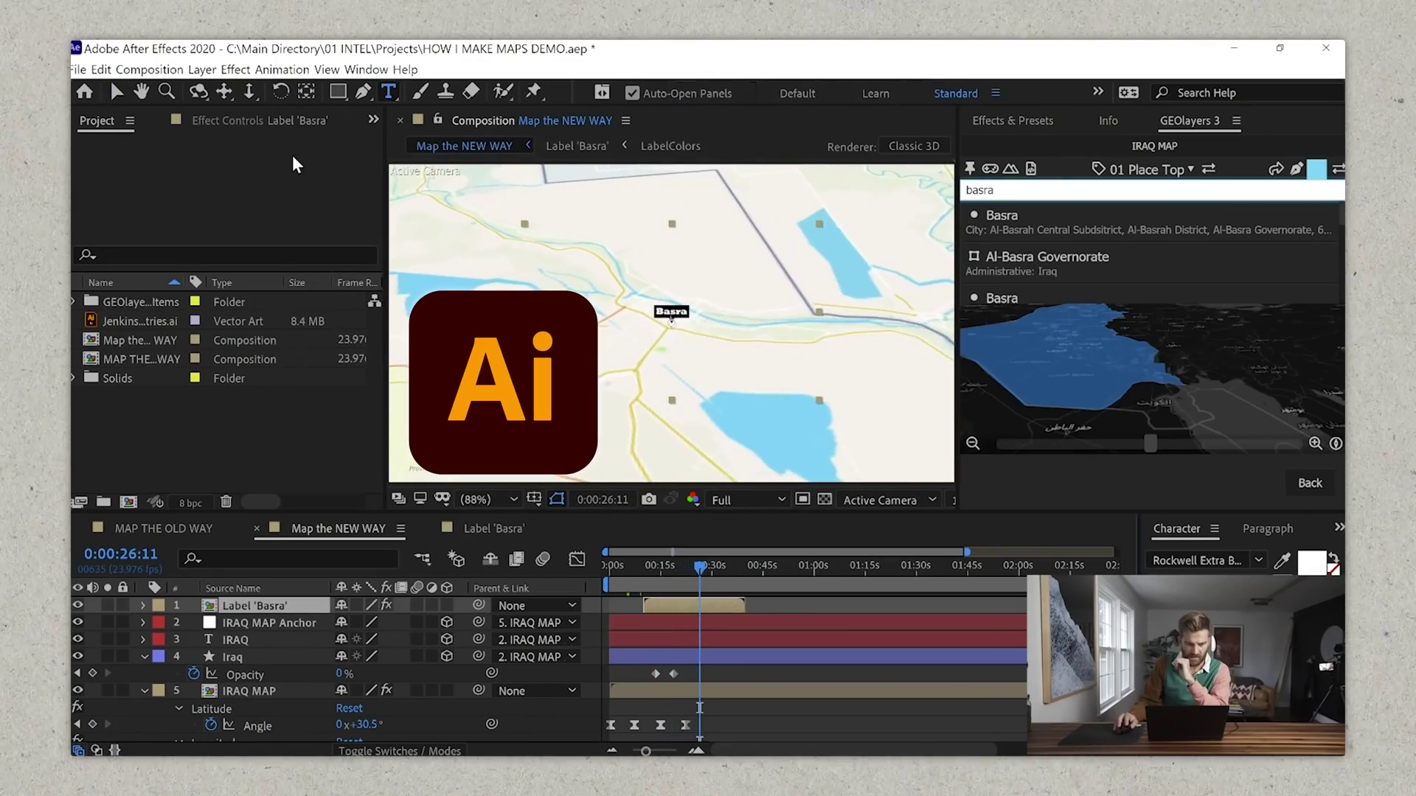
{"action": "key", "text": "F3"}
{"action": "scroll", "coordinate": [152, 405], "scroll_direction": "down", "scroll_amount": 3}
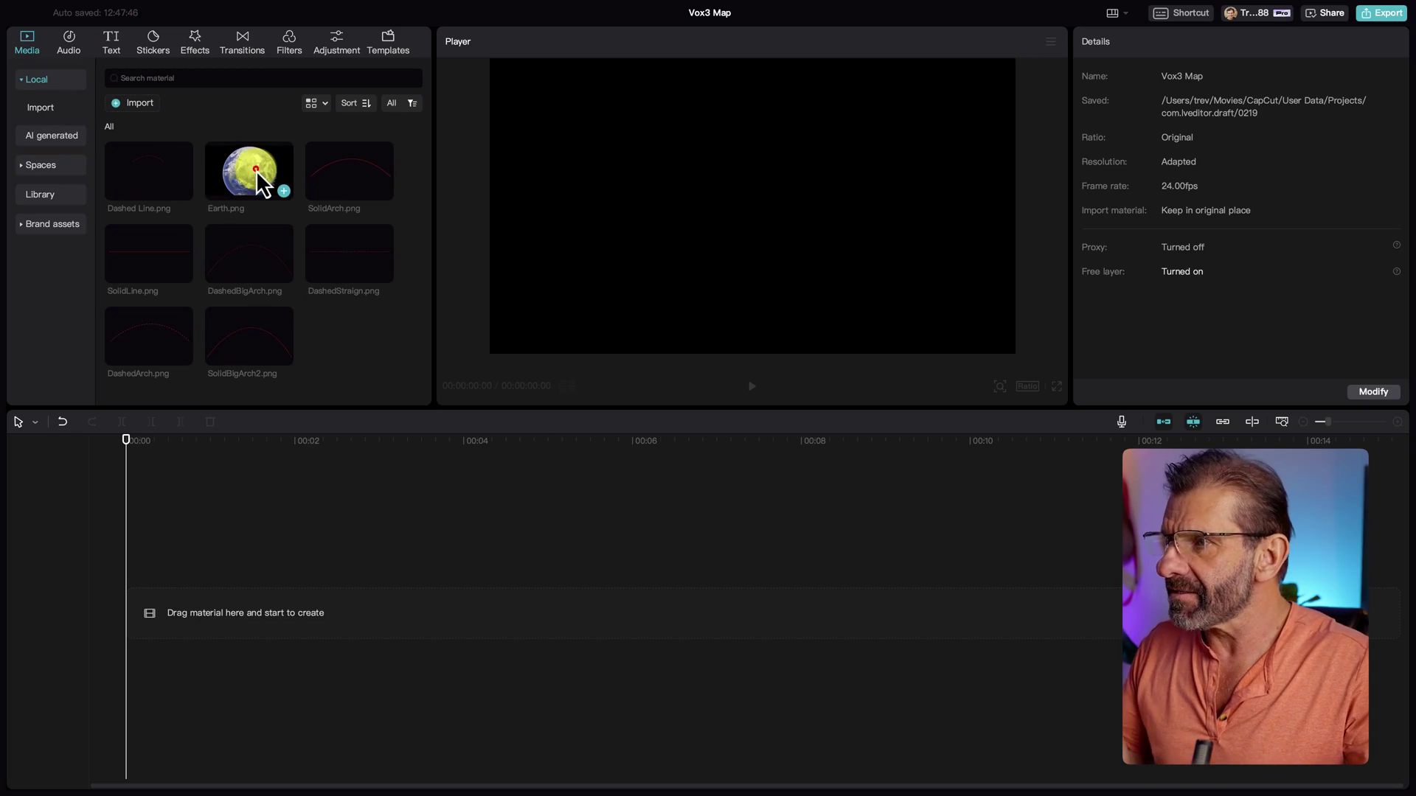
Preview the Earth globe, dashed line, arch and straight line images in the Media panel.
{"action": "left_click", "coordinate": [255, 170]}
{"action": "left_click", "coordinate": [140, 166]}
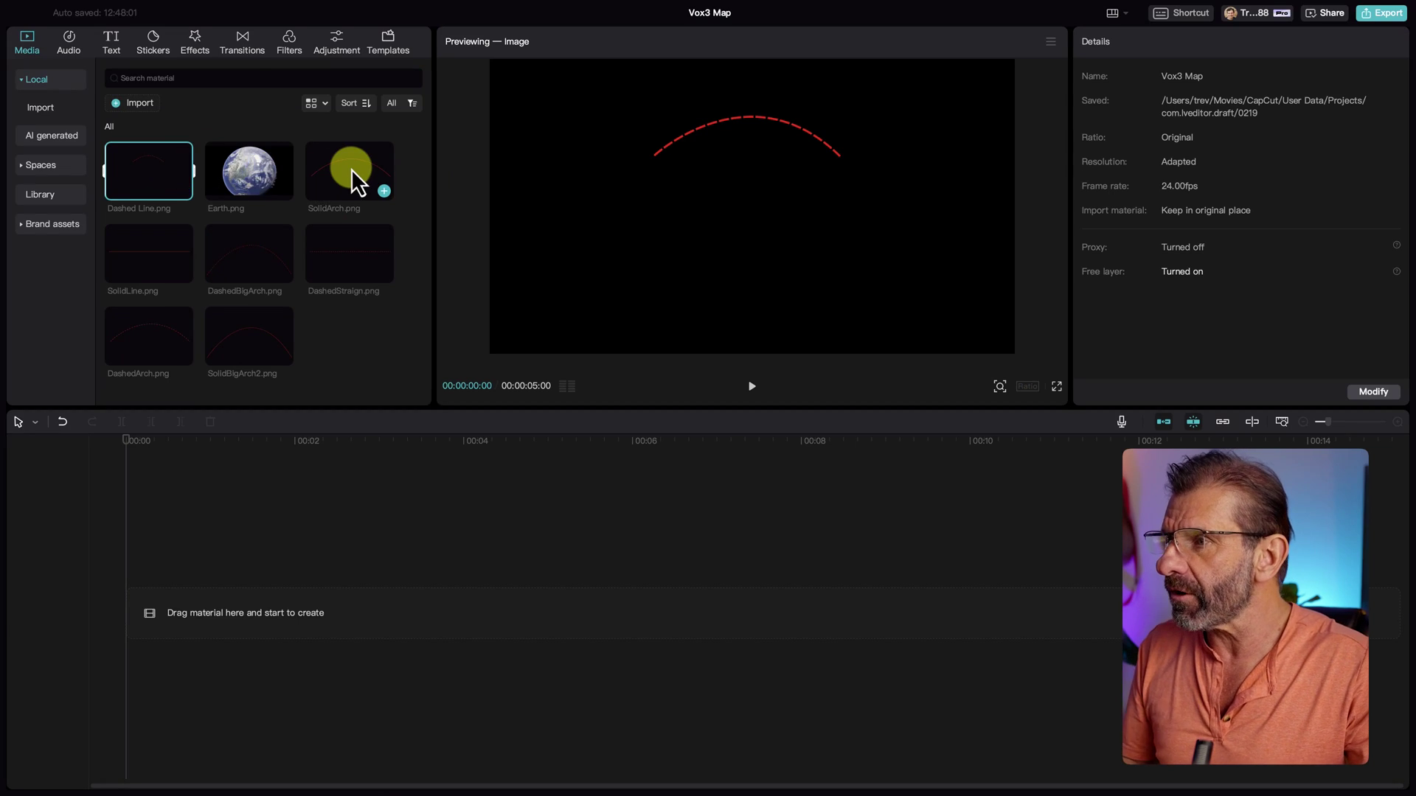
{"action": "left_click", "coordinate": [351, 174]}
{"action": "key", "text": "space"}
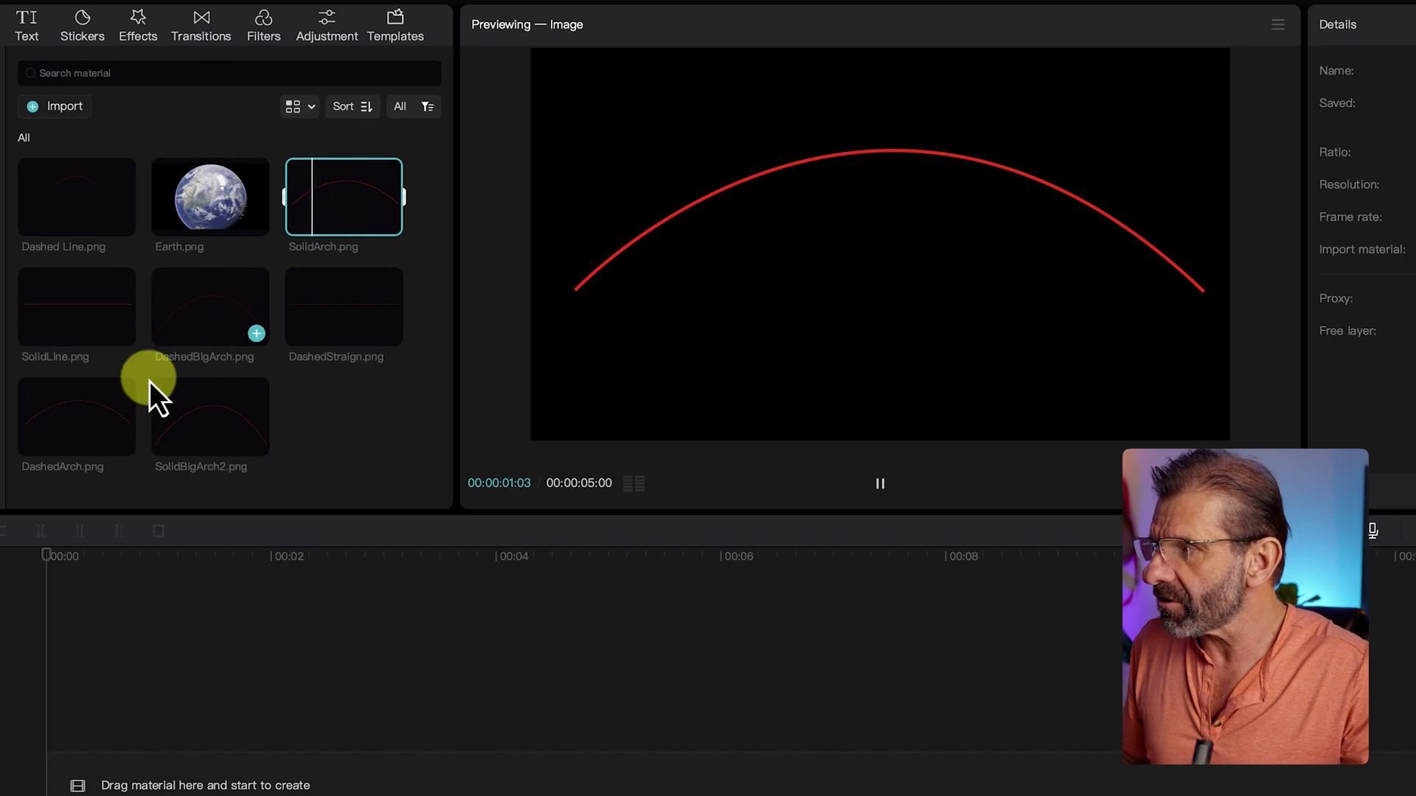
{"action": "left_click", "coordinate": [89, 312]}
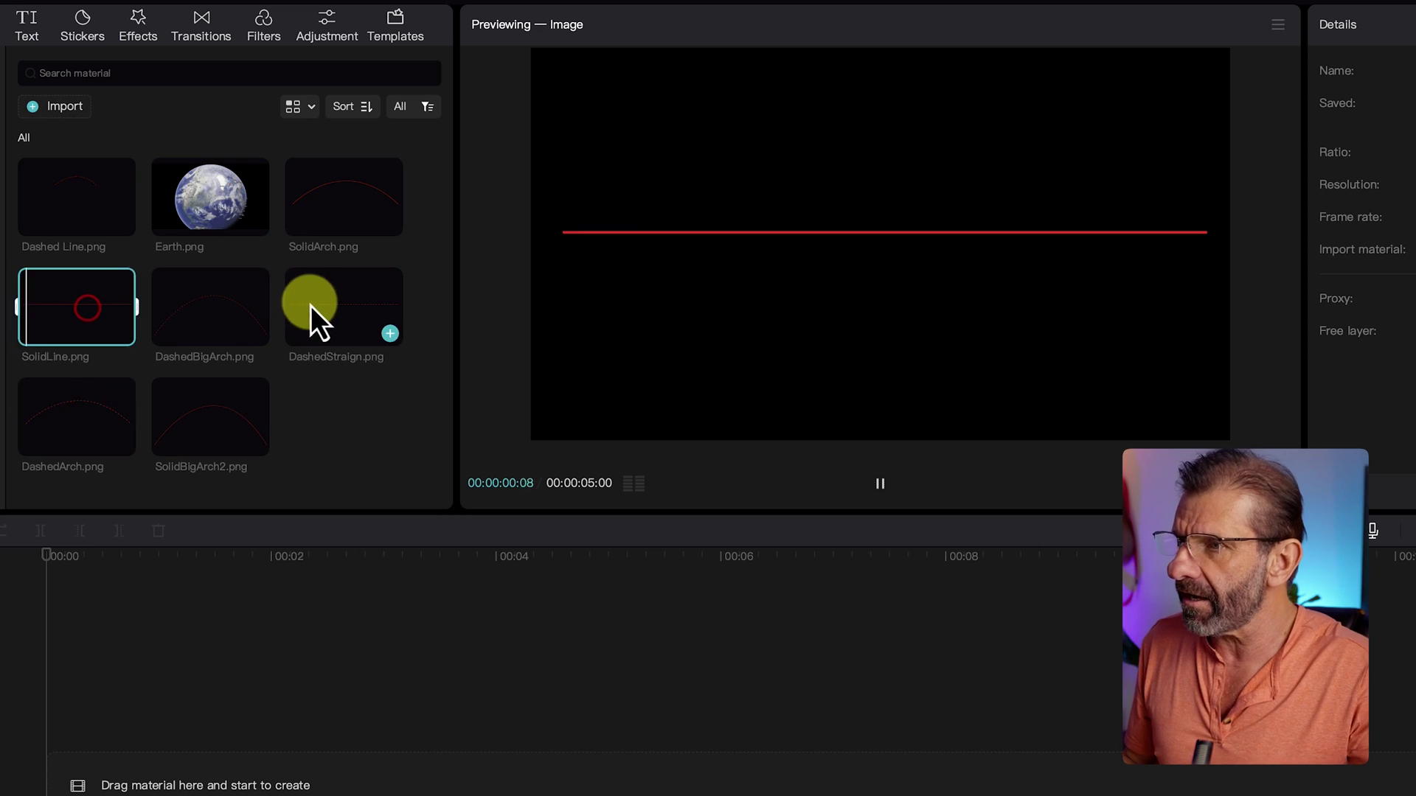
{"action": "left_click", "coordinate": [311, 306]}
{"action": "left_click", "coordinate": [238, 414]}
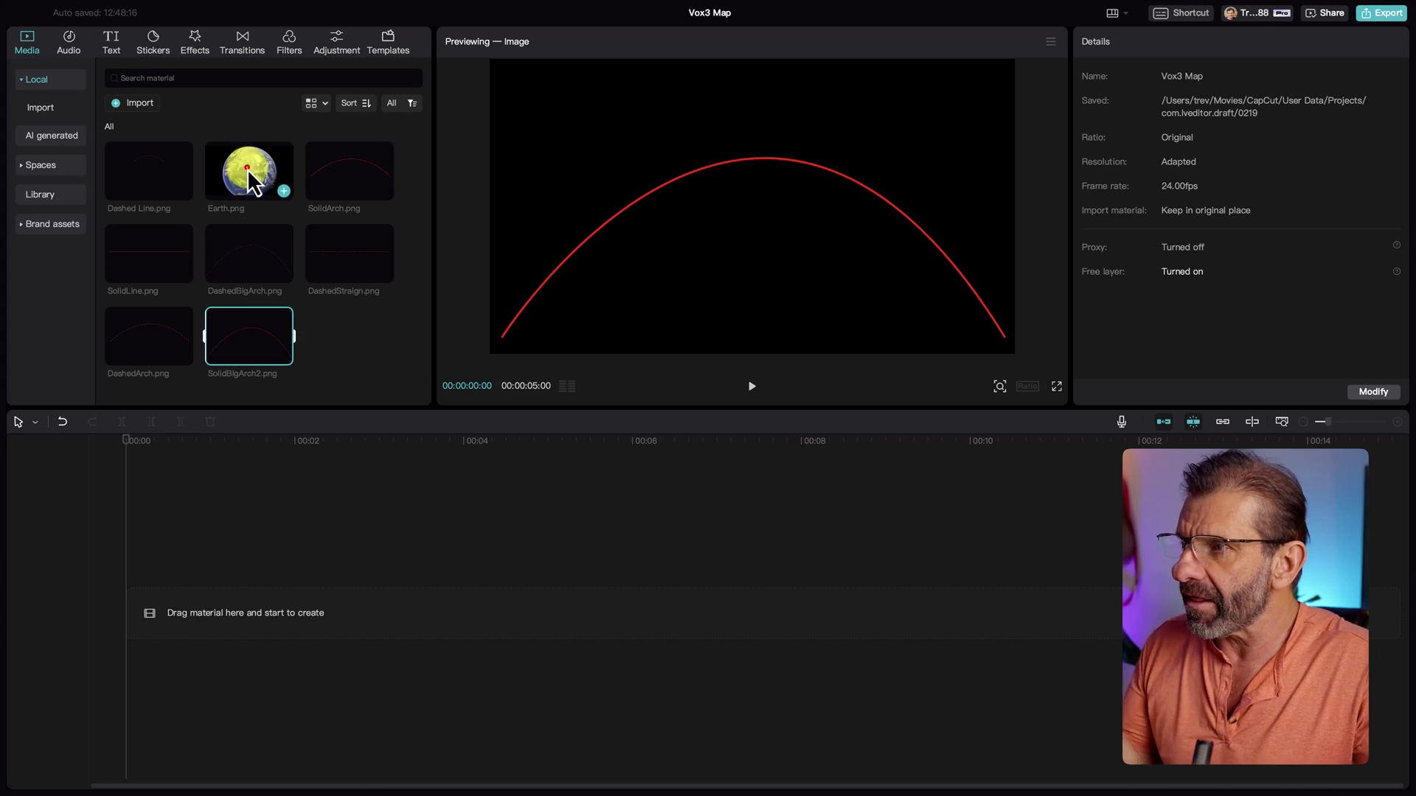
{"action": "left_click", "coordinate": [246, 168]}
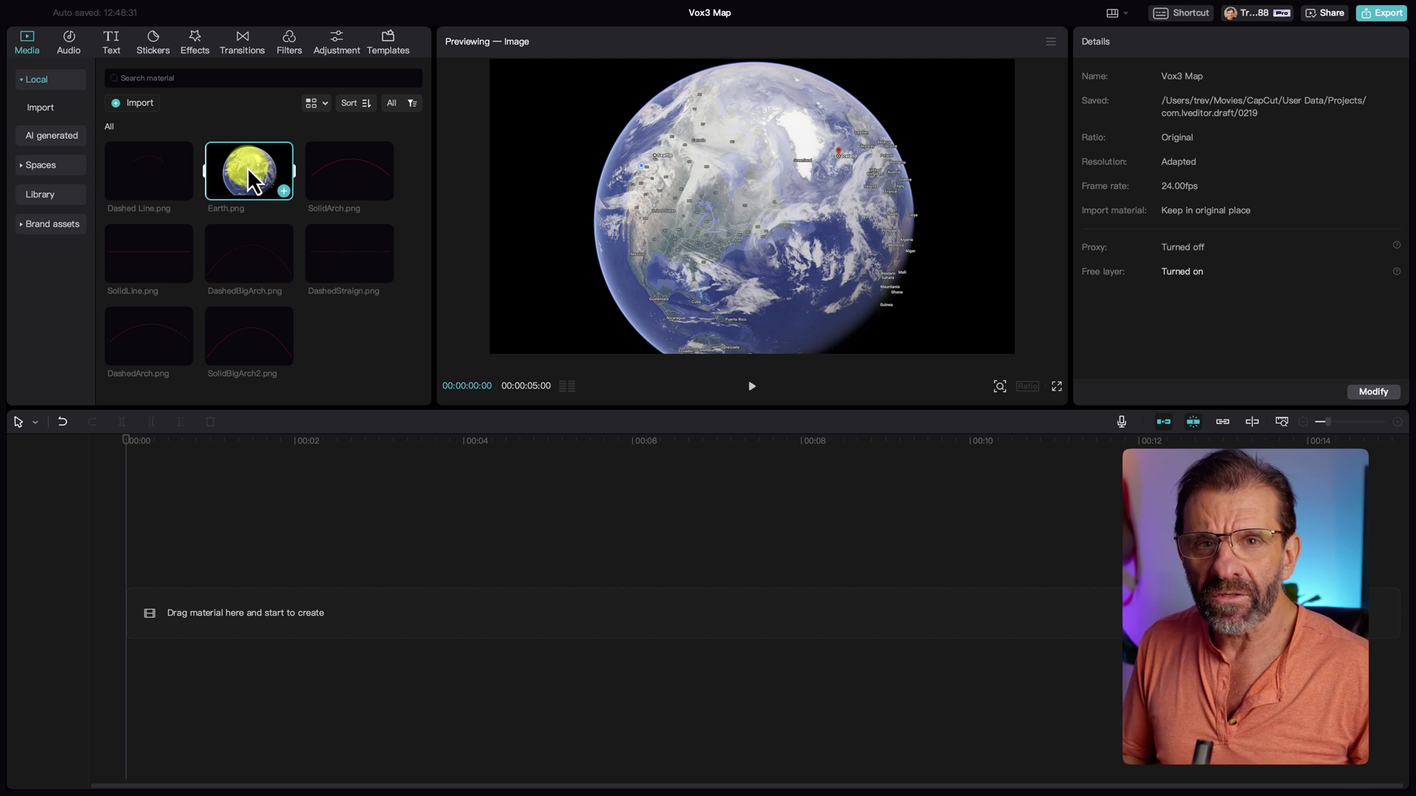
Place Earth.png on the timeline with Dashed Line.png stacked above, both starting at zero.
{"action": "left_click_drag", "start_coordinate": [268, 134], "coordinate": [126, 590]}
{"action": "key", "text": "shift+z"}
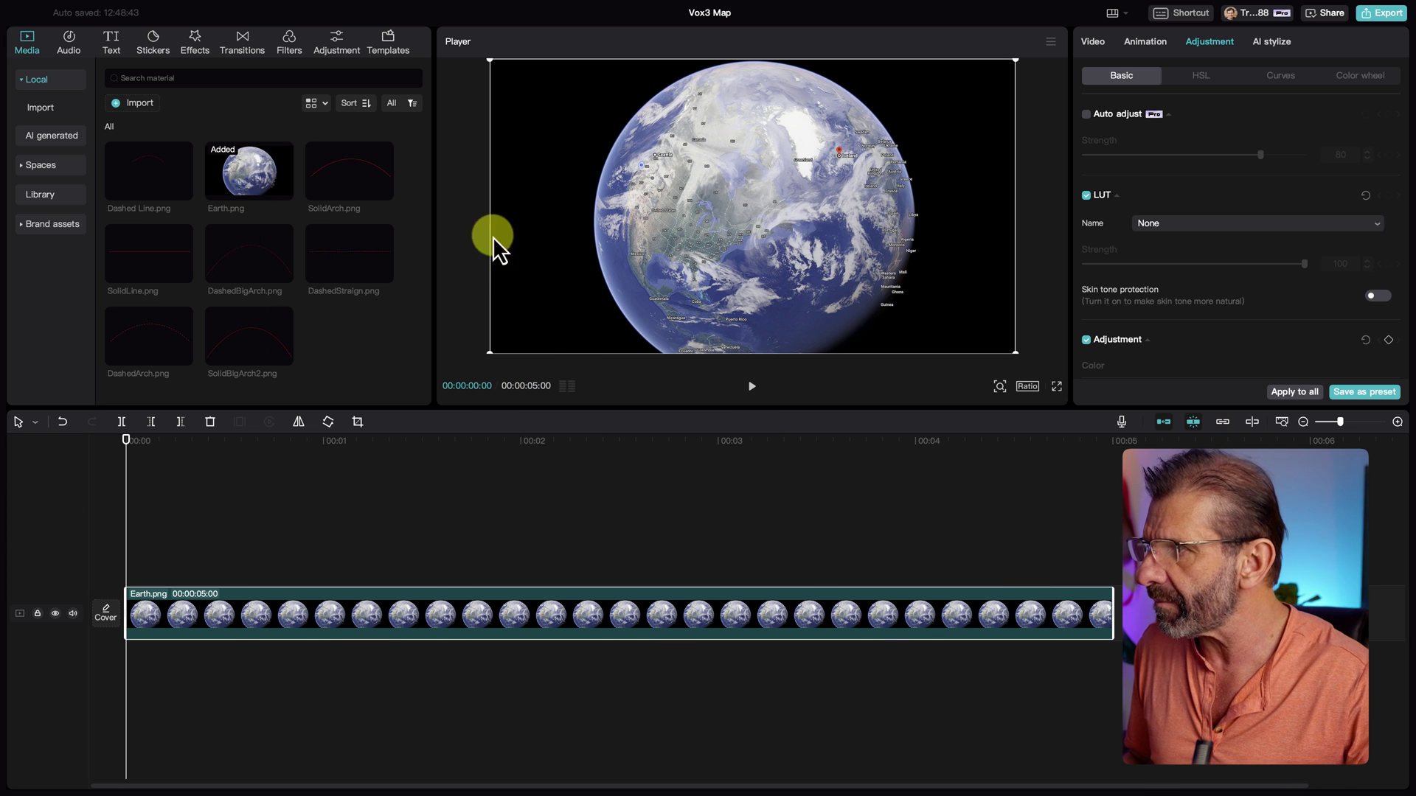
{"action": "left_click_drag", "start_coordinate": [164, 178], "coordinate": [133, 564]}
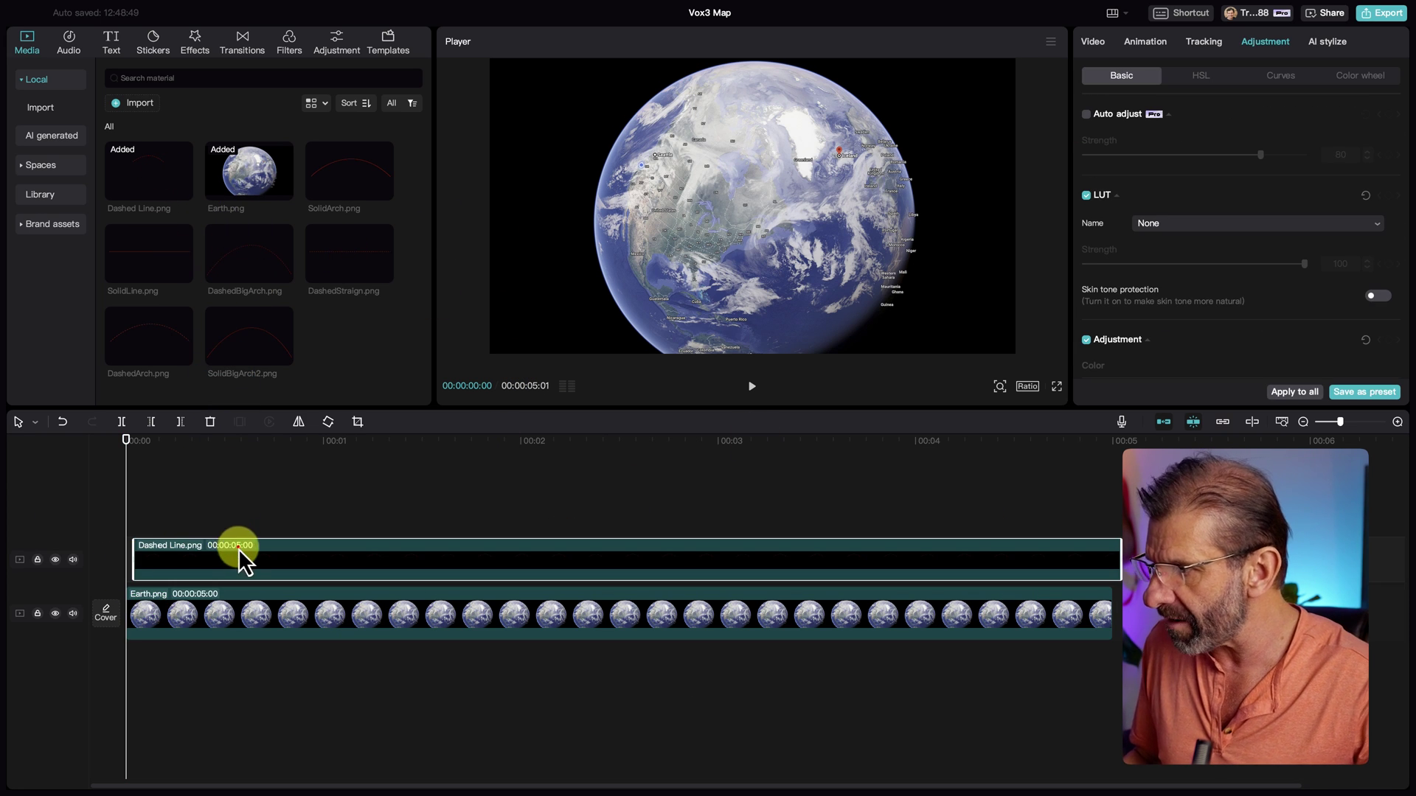
{"action": "left_click_drag", "start_coordinate": [238, 549], "coordinate": [230, 549]}
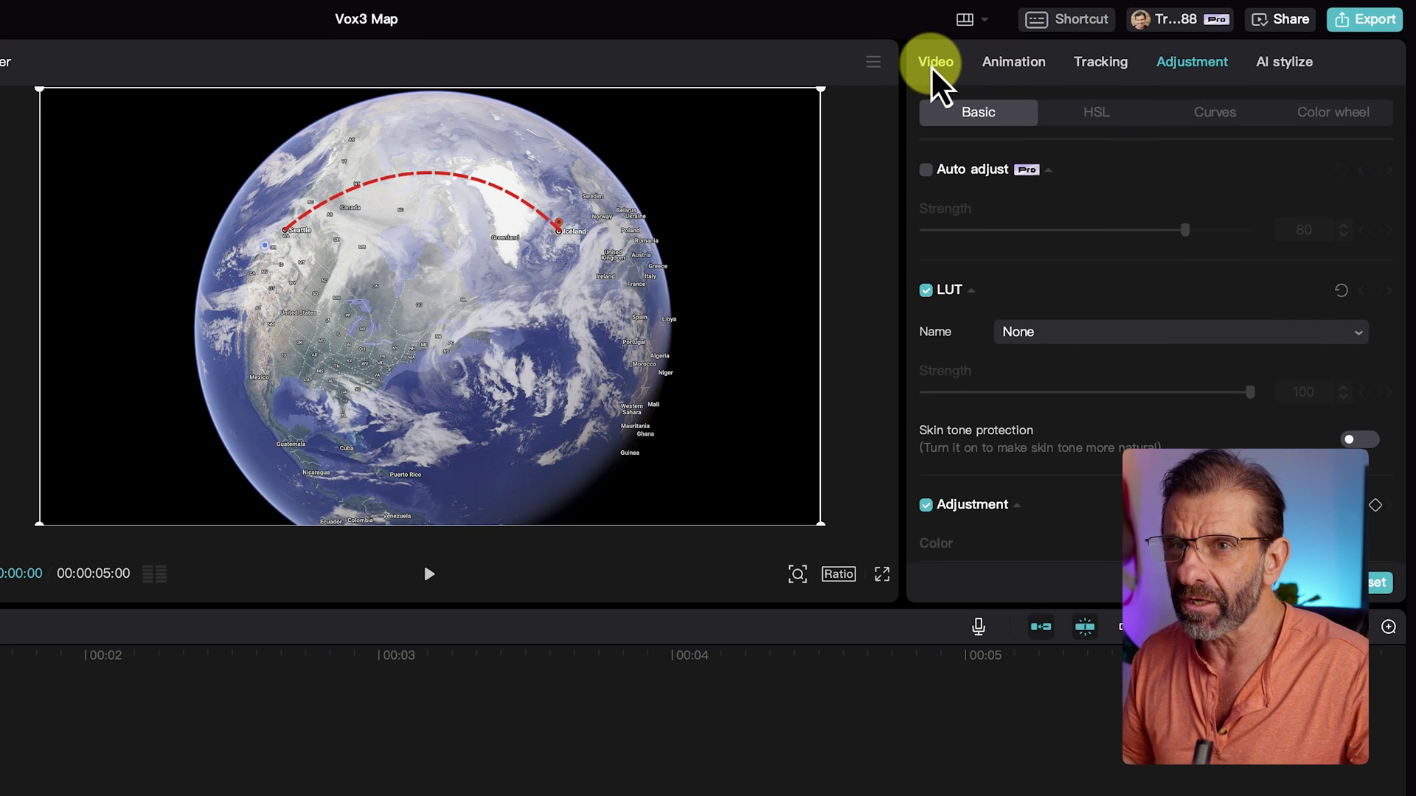
{"action": "left_click", "coordinate": [935, 66]}
Apply a Horizontal mask to Dashed Line.png and rotate it to about −157° to hide the arc.
{"action": "left_click", "coordinate": [1213, 112]}
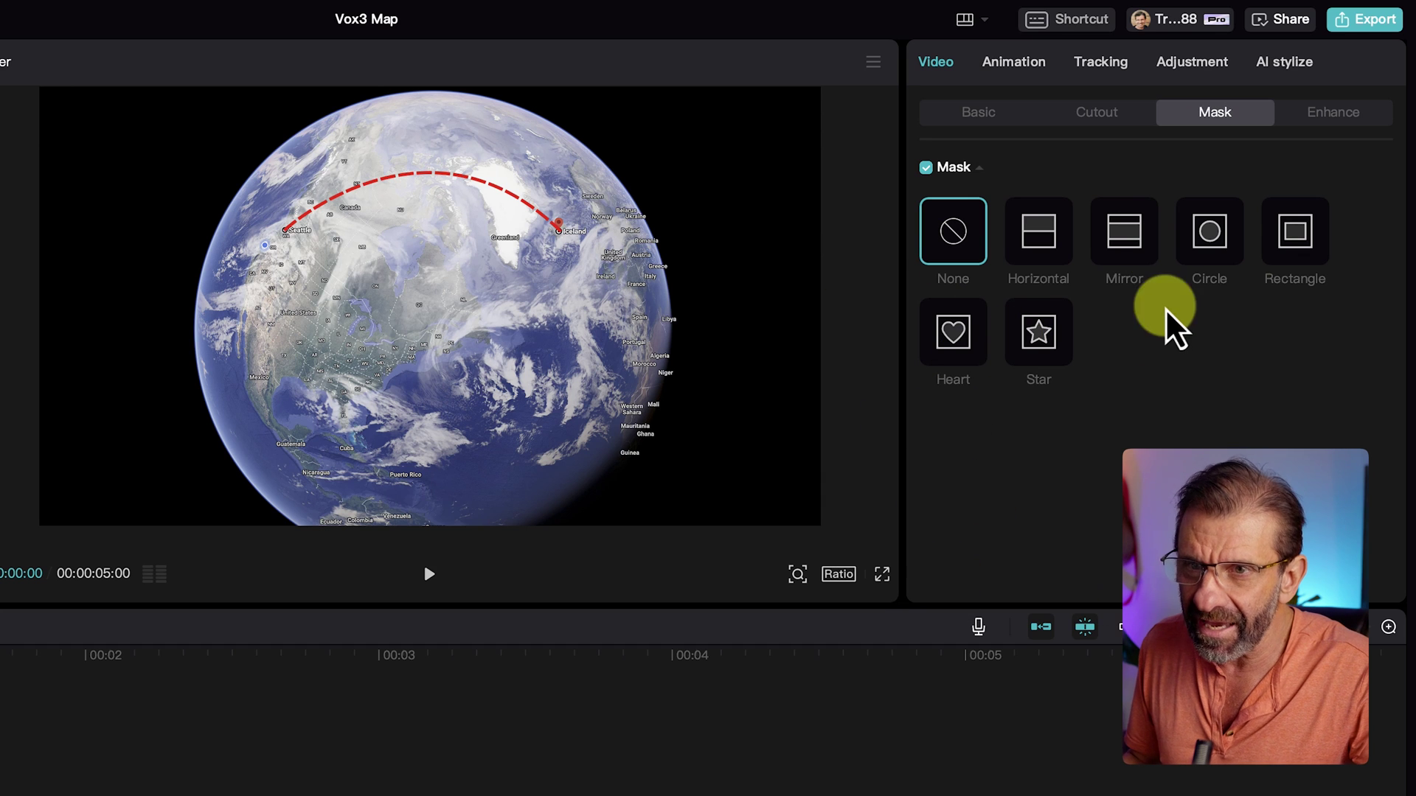
{"action": "left_click", "coordinate": [1056, 250]}
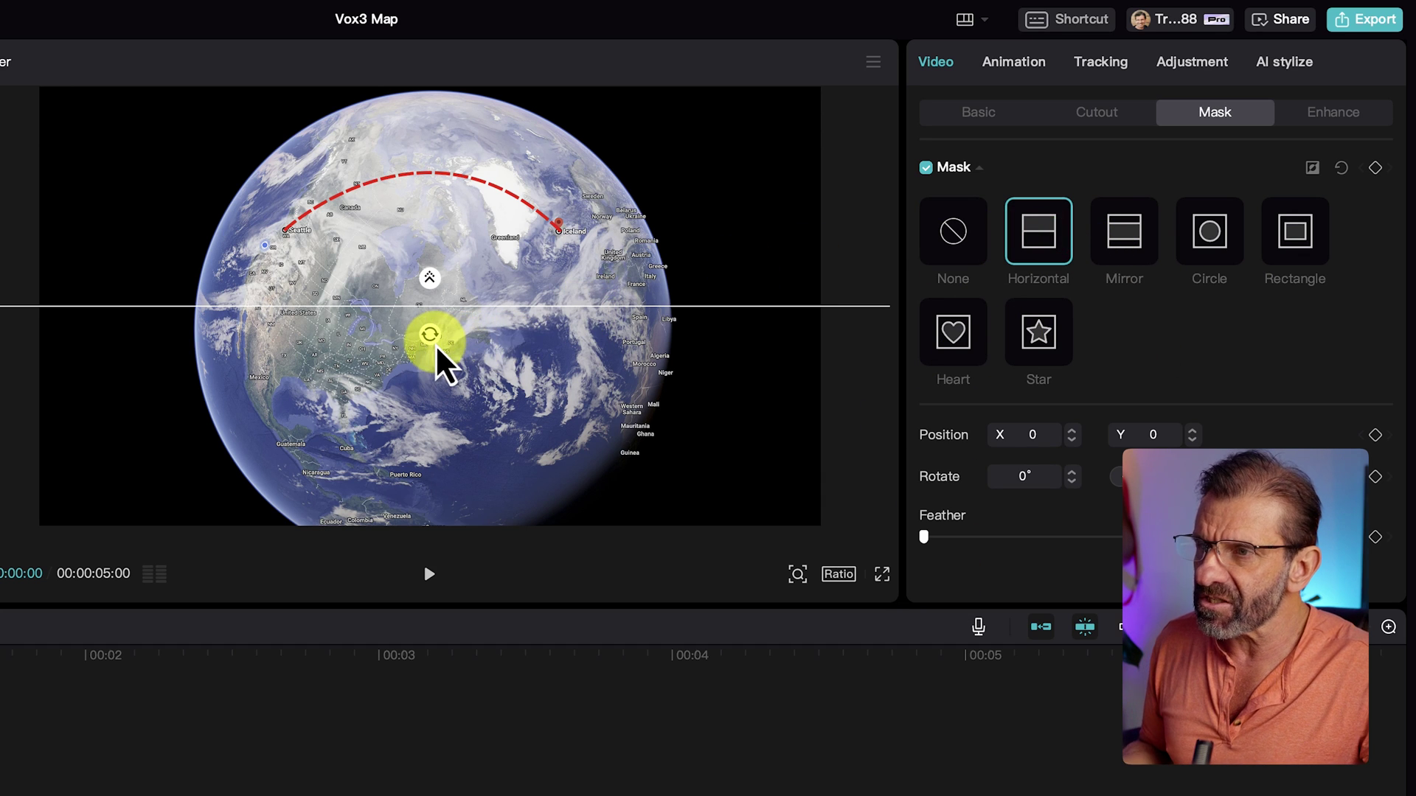
{"action": "left_click_drag", "start_coordinate": [430, 334], "coordinate": [555, 315]}
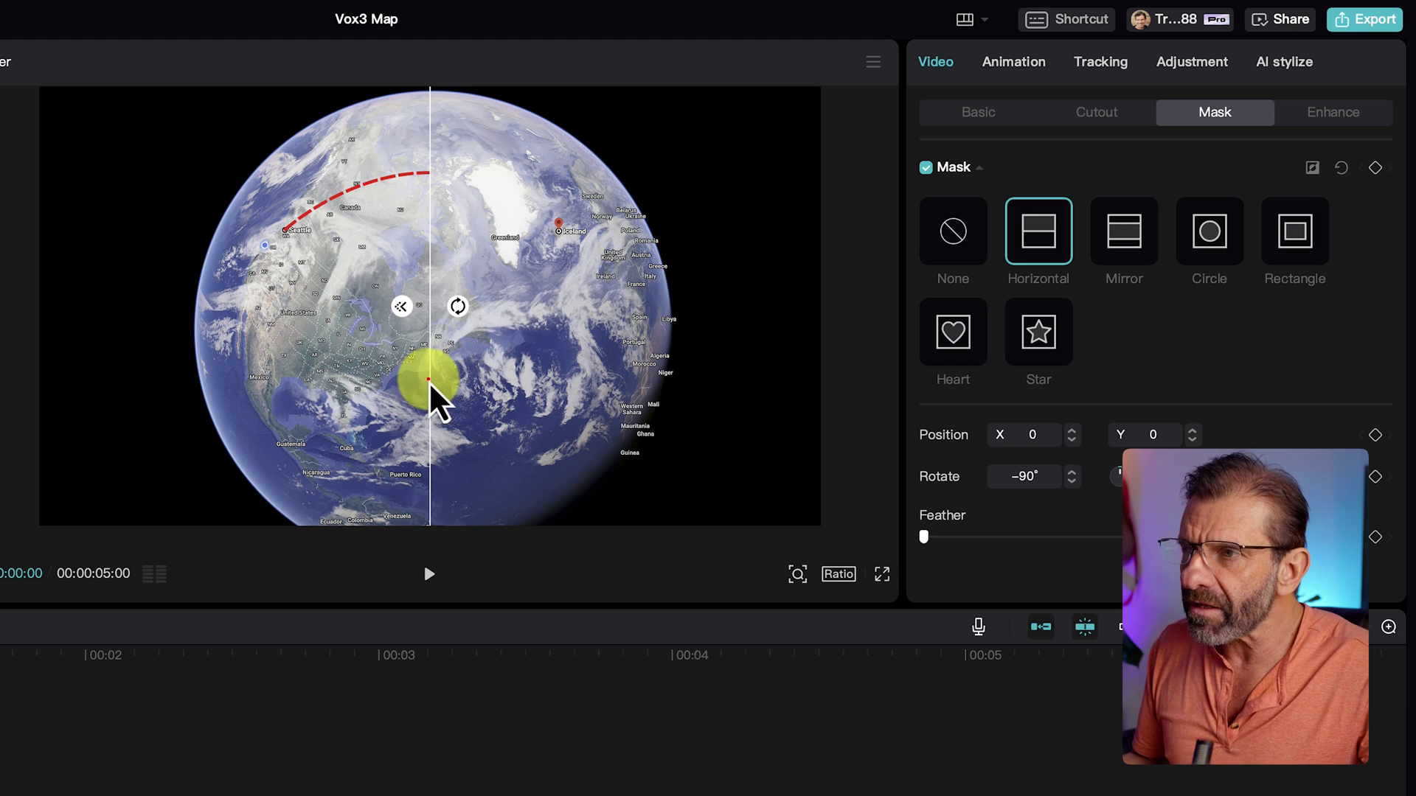
{"action": "mouse_move", "coordinate": [430, 386]}
{"action": "left_mouse_down"}
{"action": "mouse_move", "coordinate": [289, 391]}
{"action": "mouse_move", "coordinate": [533, 396]}
{"action": "mouse_move", "coordinate": [414, 386]}
{"action": "mouse_move", "coordinate": [433, 384]}
{"action": "left_mouse_up"}
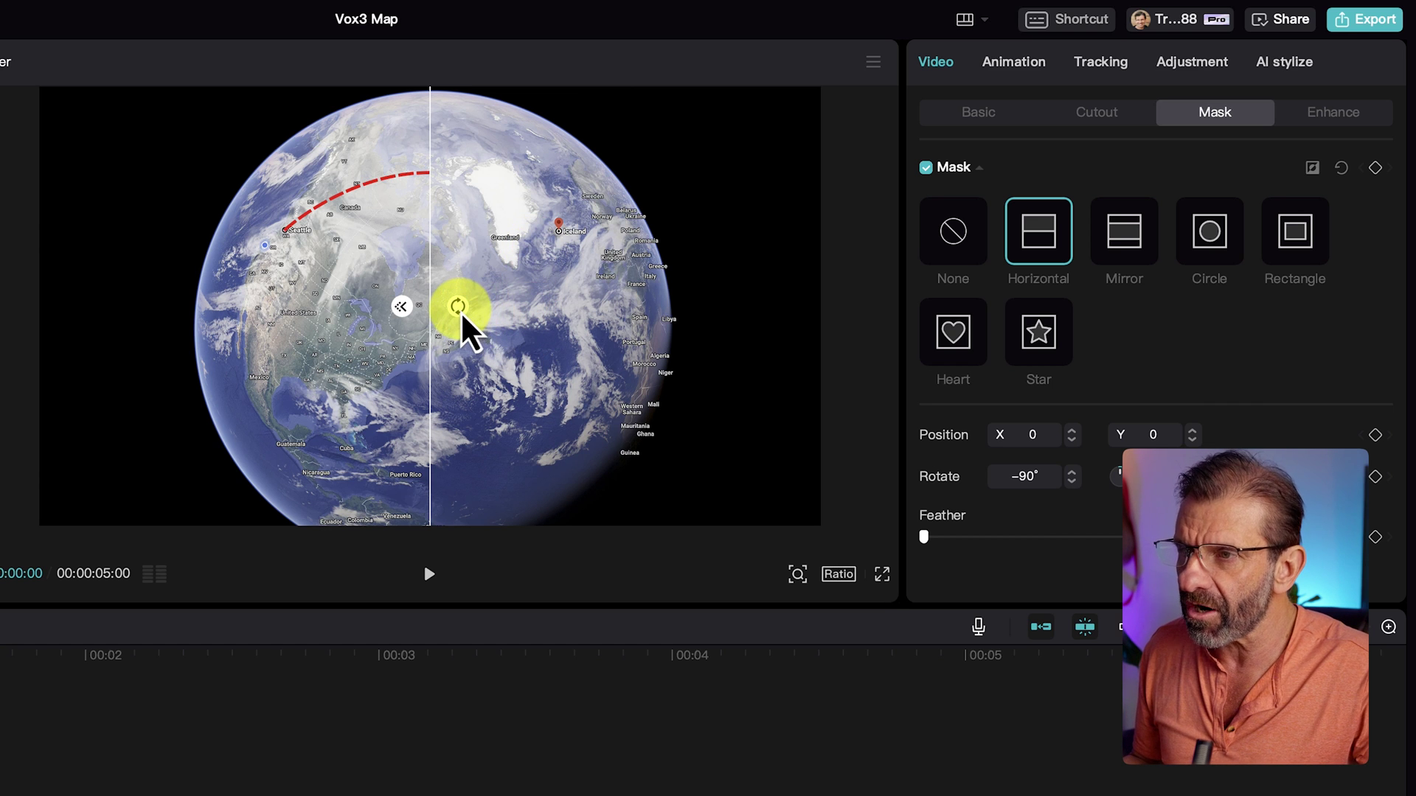
{"action": "left_click_drag", "start_coordinate": [458, 314], "coordinate": [603, 29]}
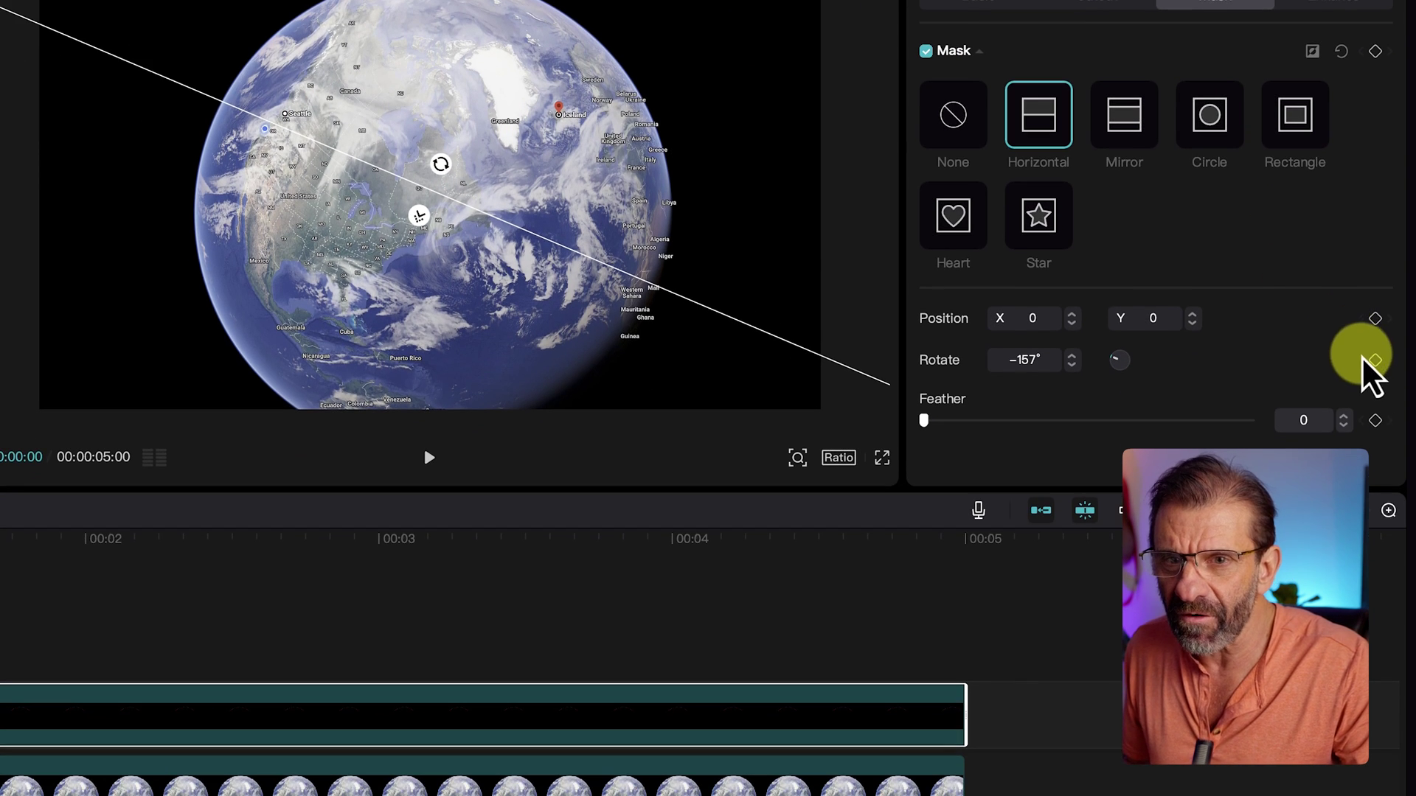
Add a mask Rotate keyframe at the start and move to the clip's last frame.
{"action": "left_click", "coordinate": [1376, 465]}
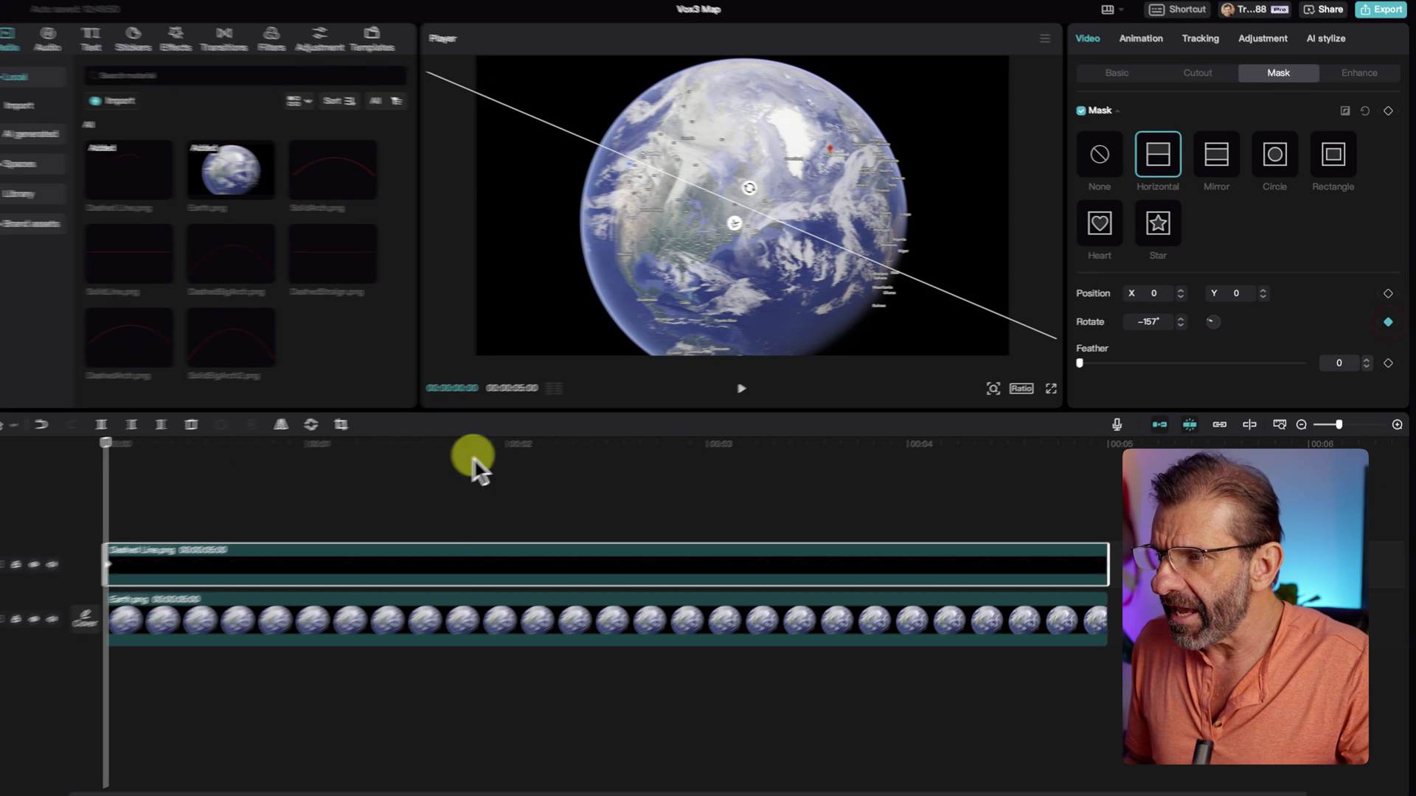
{"action": "left_click", "coordinate": [363, 441]}
{"action": "left_click_drag", "start_coordinate": [364, 444], "coordinate": [1106, 458]}
{"action": "key", "text": "Left"}
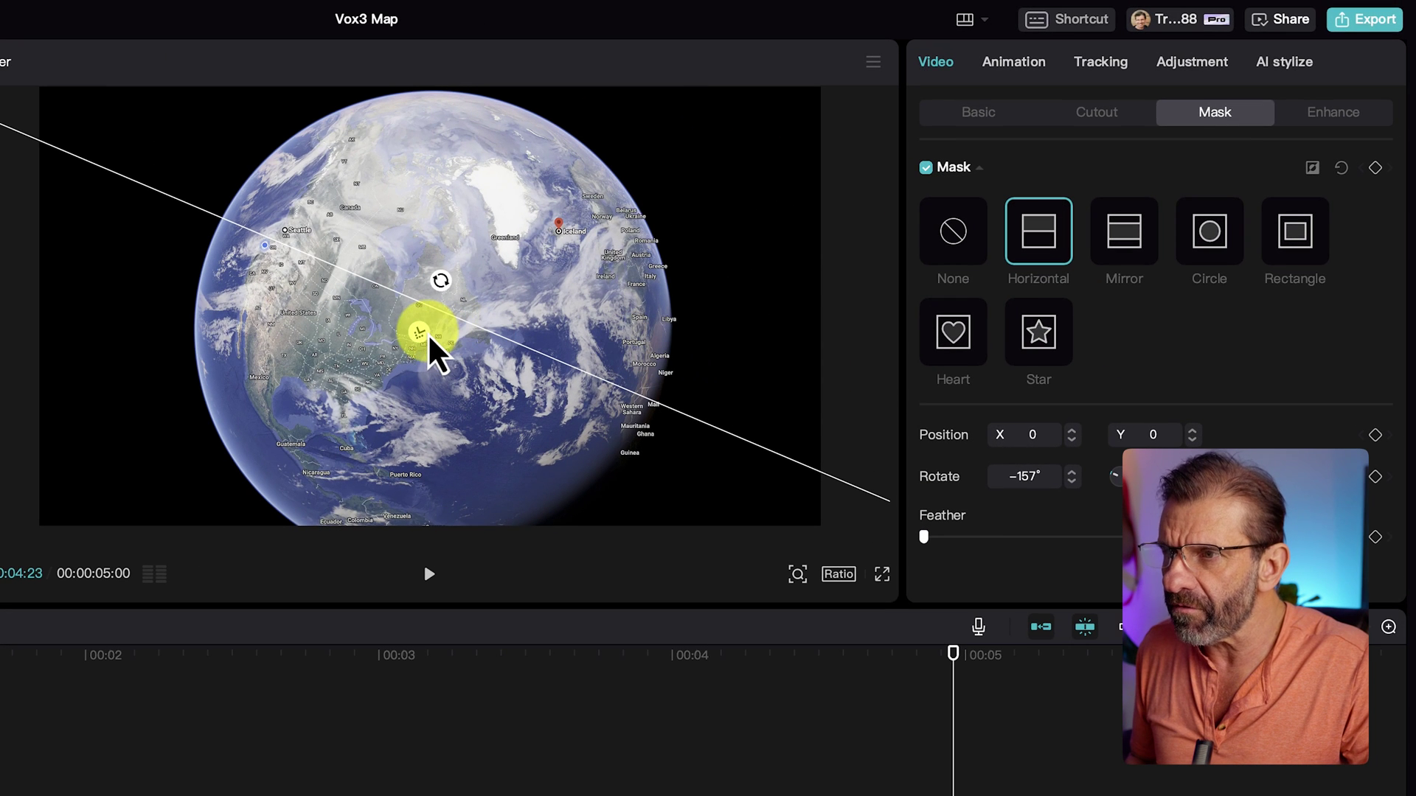
Rotate the mask to about −22° so the full arc shows, then scrub back to check.
{"action": "key", "text": "super+z"}
{"action": "left_click", "coordinate": [445, 278]}
{"action": "left_click_drag", "start_coordinate": [445, 279], "coordinate": [440, 334]}
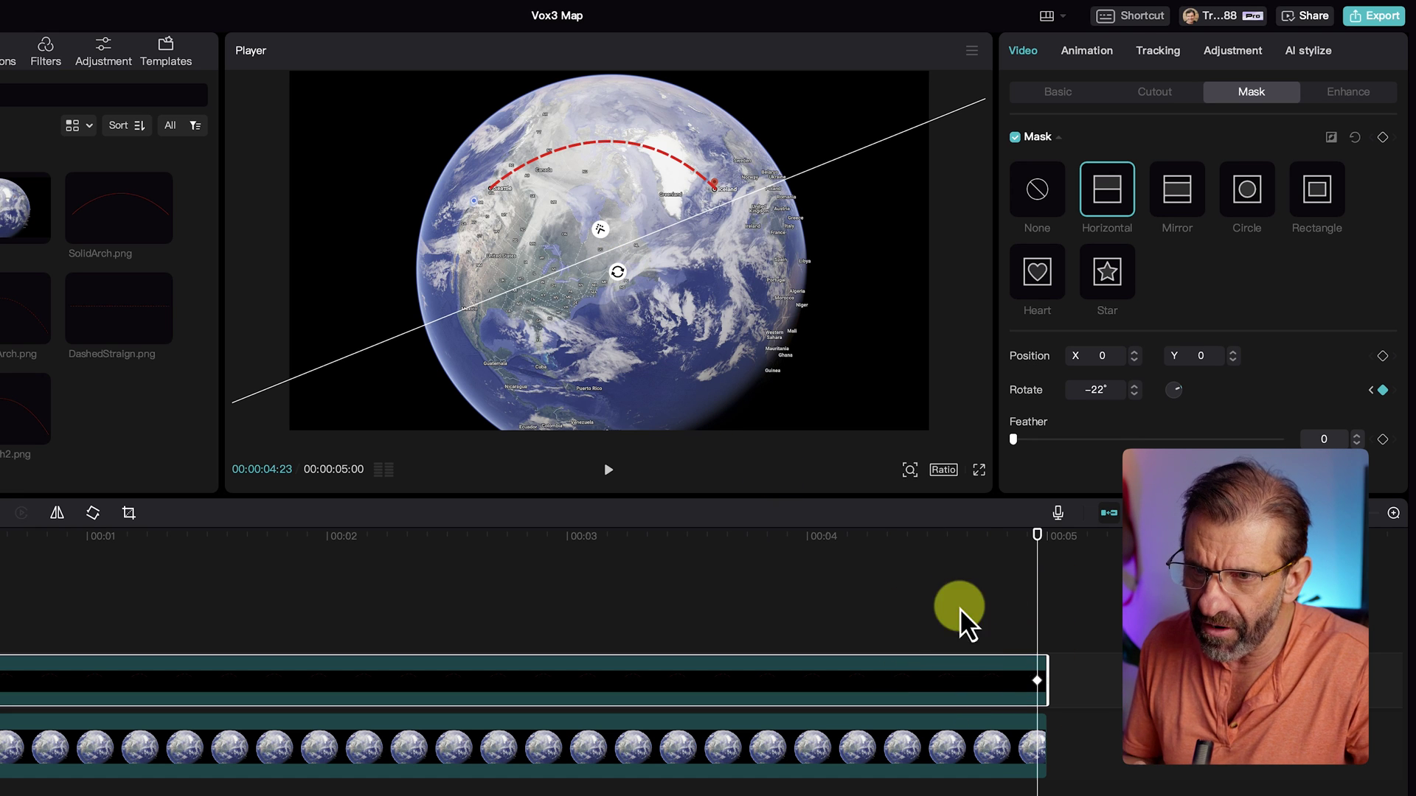
{"action": "left_click_drag", "start_coordinate": [969, 538], "coordinate": [479, 495]}
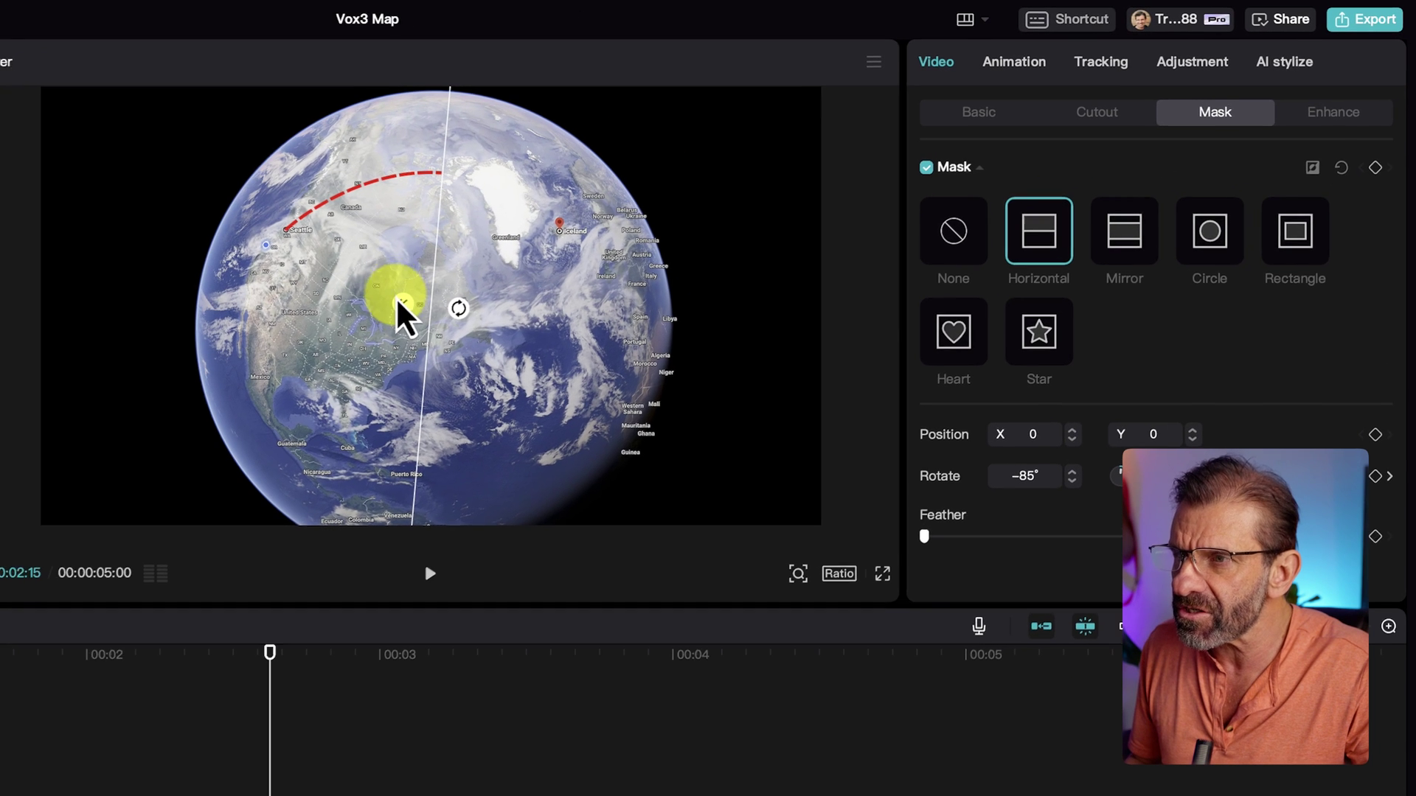
{"action": "mouse_move", "coordinate": [395, 303]}
{"action": "left_mouse_down"}
{"action": "mouse_move", "coordinate": [380, 302]}
{"action": "mouse_move", "coordinate": [397, 304]}
{"action": "left_mouse_up"}
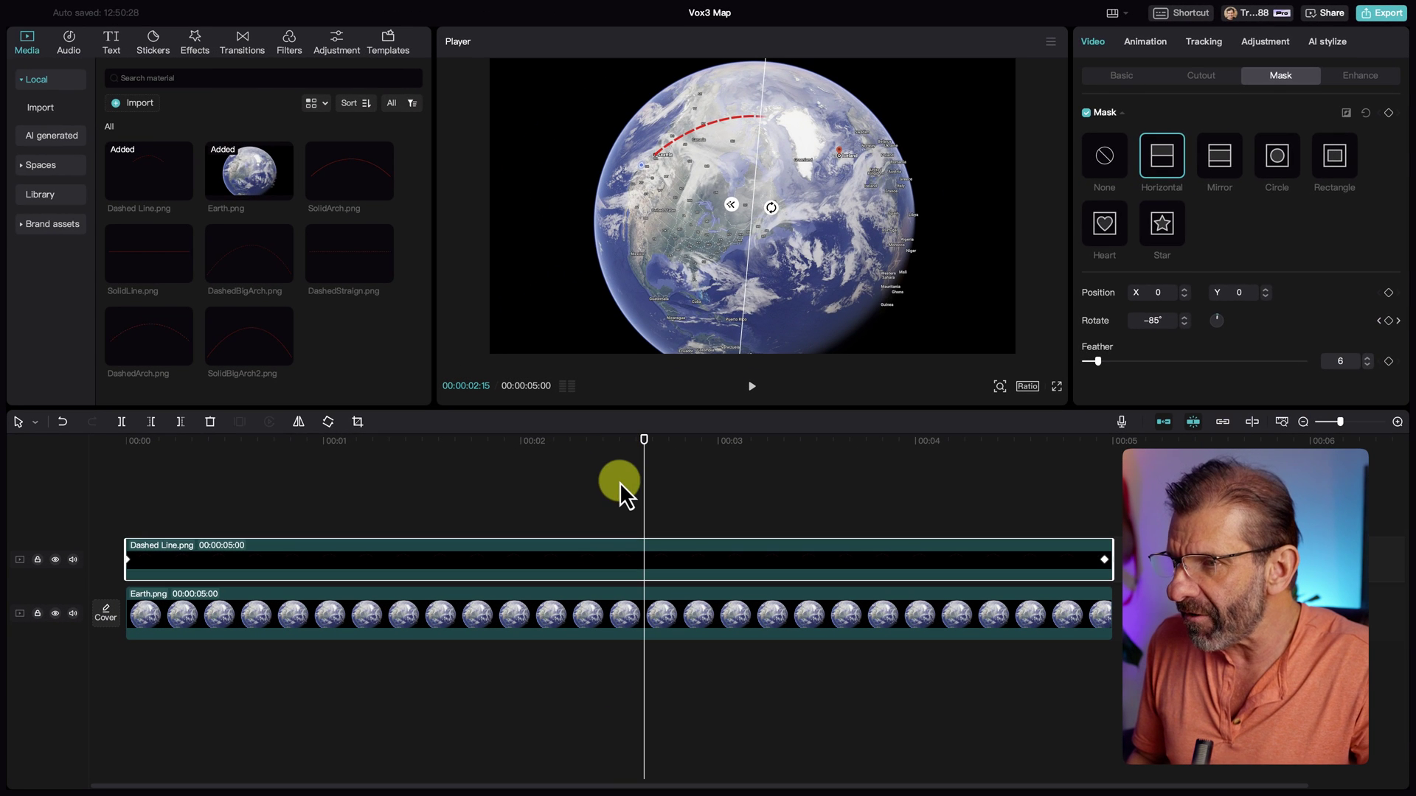
Scrub from the start to watch the dashed arc grow across the globe.
{"action": "left_click", "coordinate": [620, 481]}
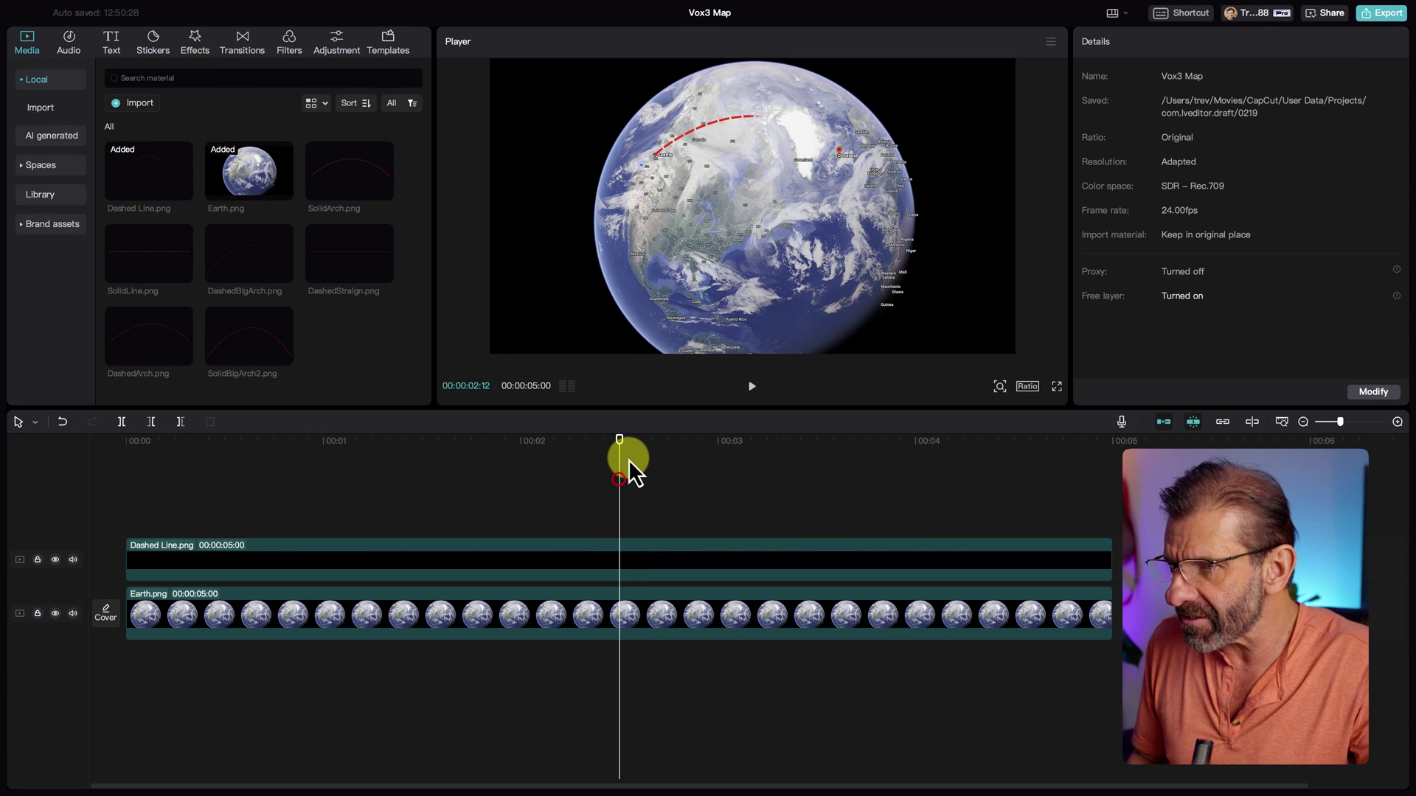
{"action": "left_click_drag", "start_coordinate": [626, 445], "coordinate": [59, 464]}
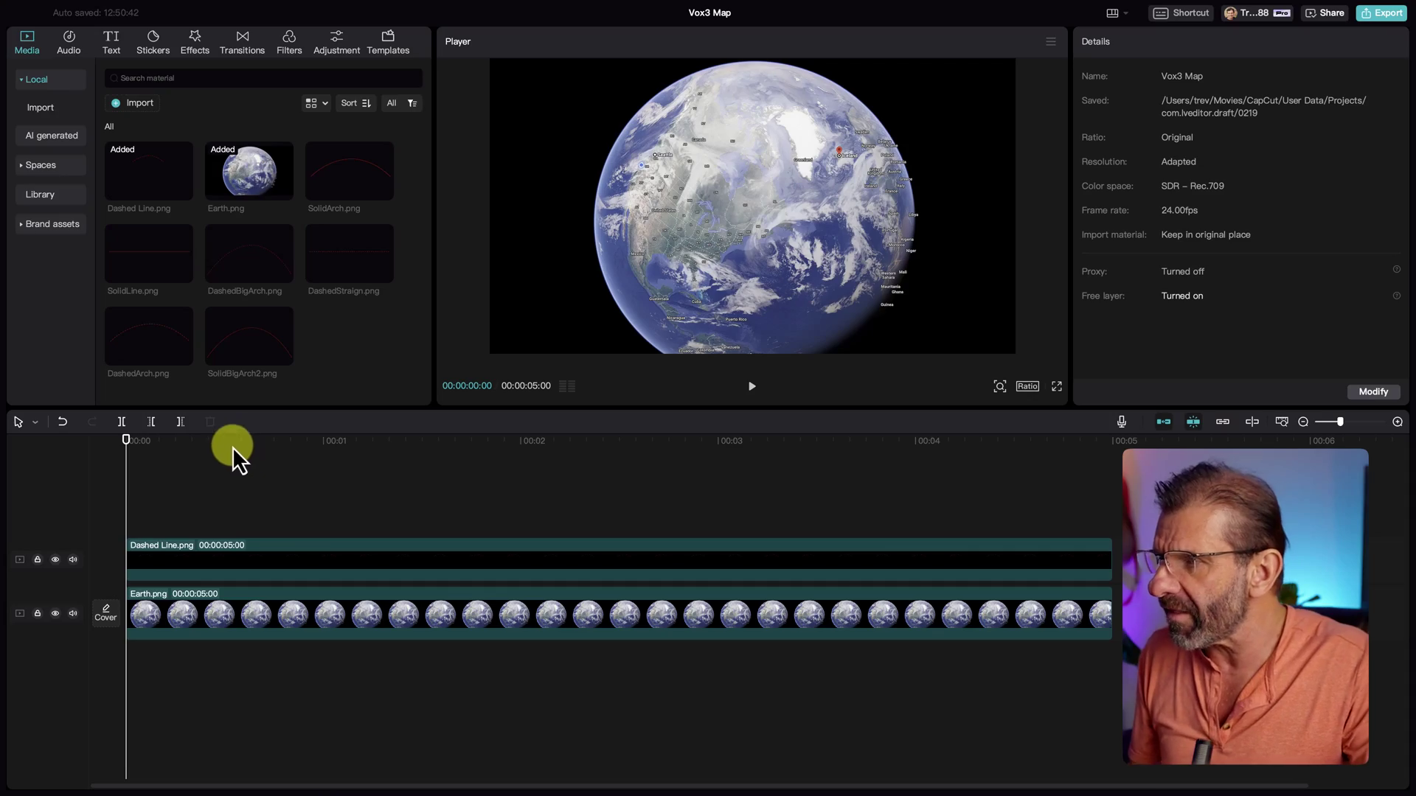
{"action": "mouse_move", "coordinate": [233, 446]}
{"action": "left_mouse_down"}
{"action": "mouse_move", "coordinate": [425, 469]}
{"action": "mouse_move", "coordinate": [914, 461]}
{"action": "mouse_move", "coordinate": [342, 418]}
{"action": "mouse_move", "coordinate": [104, 441]}
{"action": "left_mouse_up"}
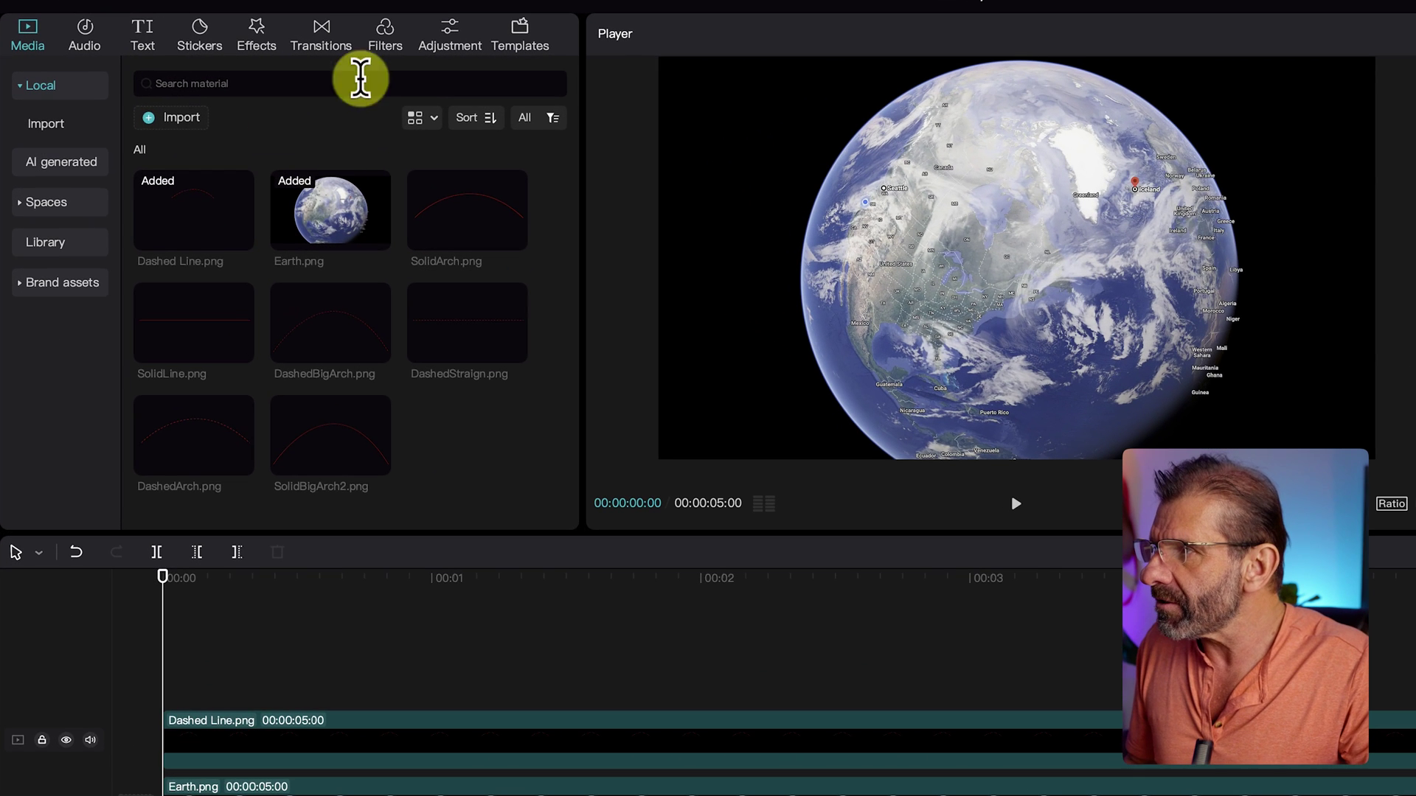
Add the airplane sticker above the globe and stretch its clip to 00:05.
{"action": "left_click", "coordinate": [200, 29]}
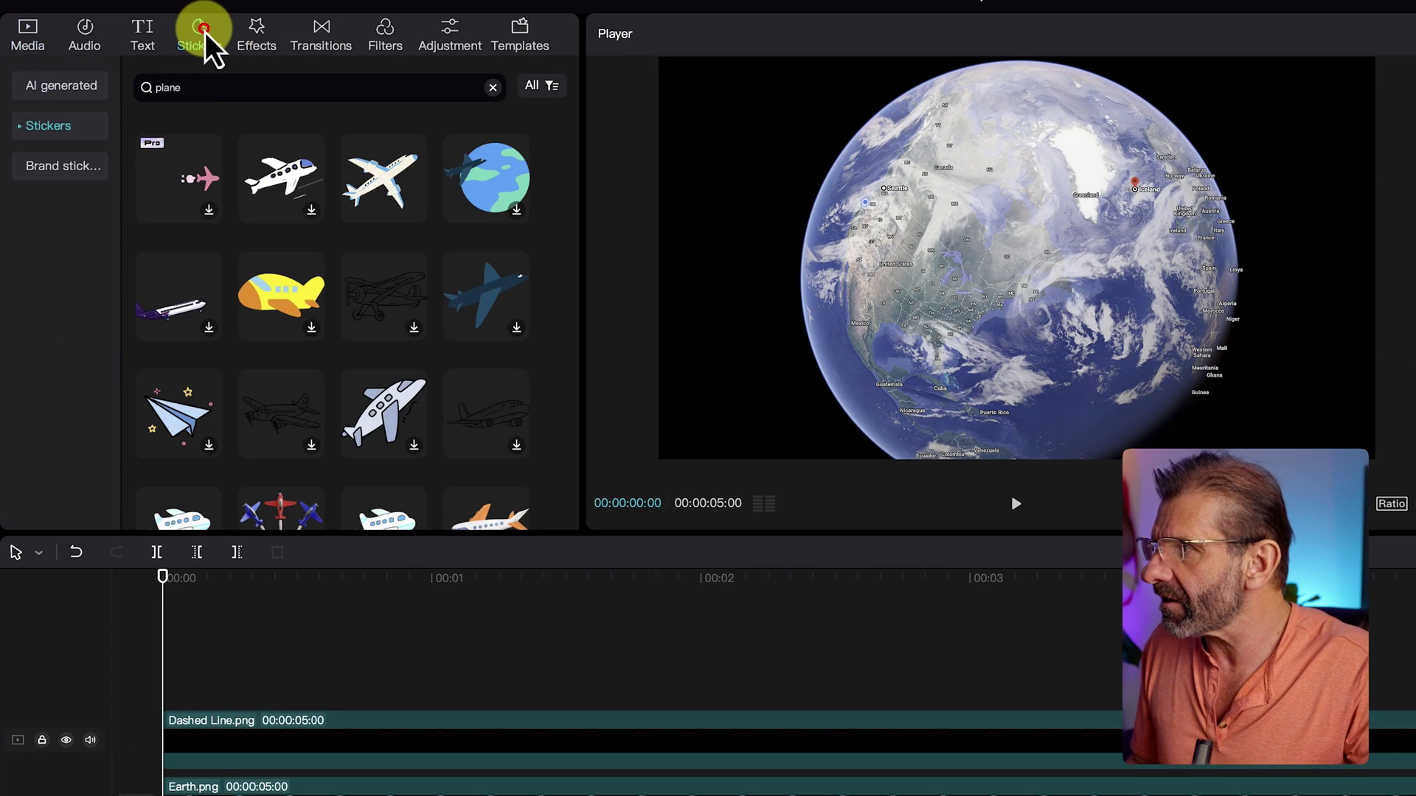
{"action": "mouse_move", "coordinate": [254, 158]}
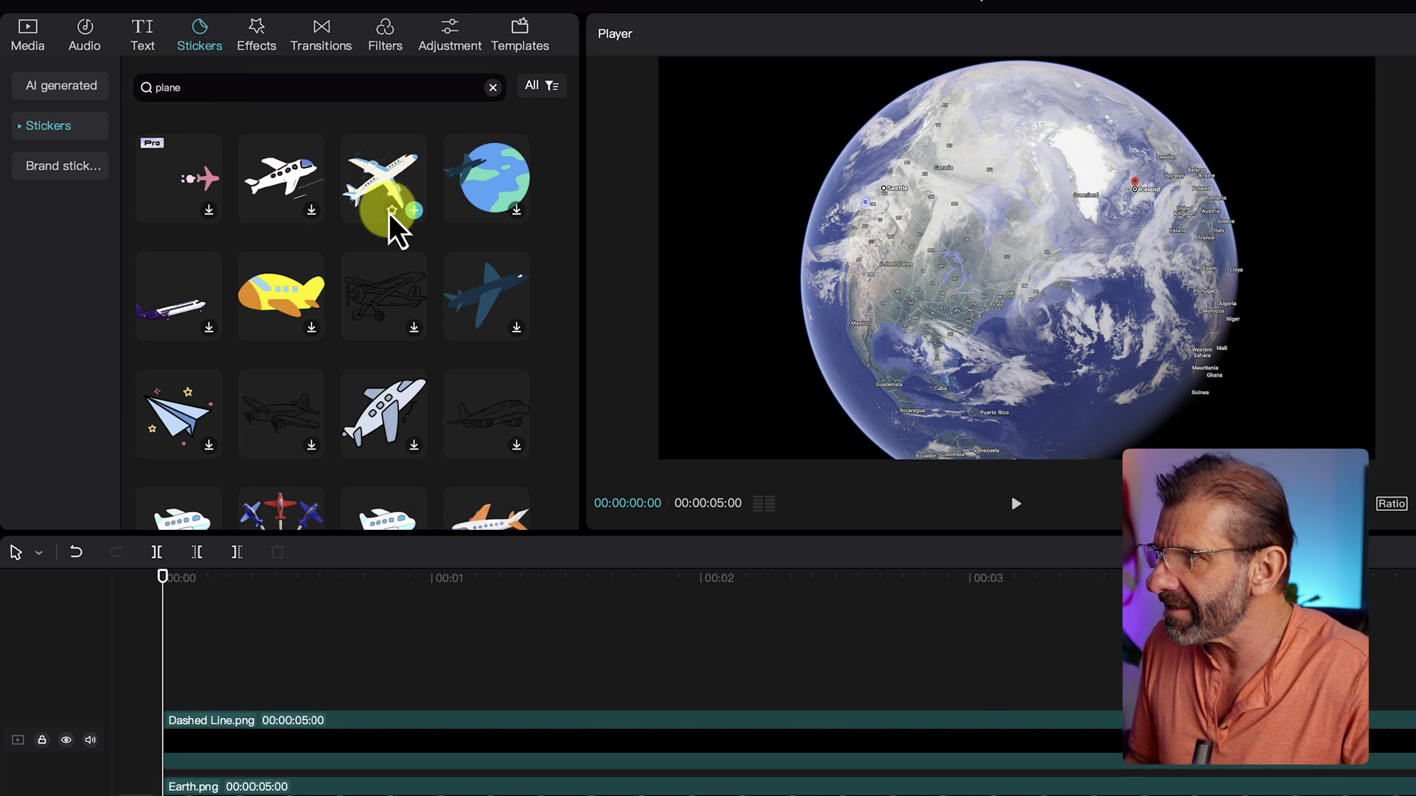
{"action": "left_click_drag", "start_coordinate": [384, 183], "coordinate": [157, 691]}
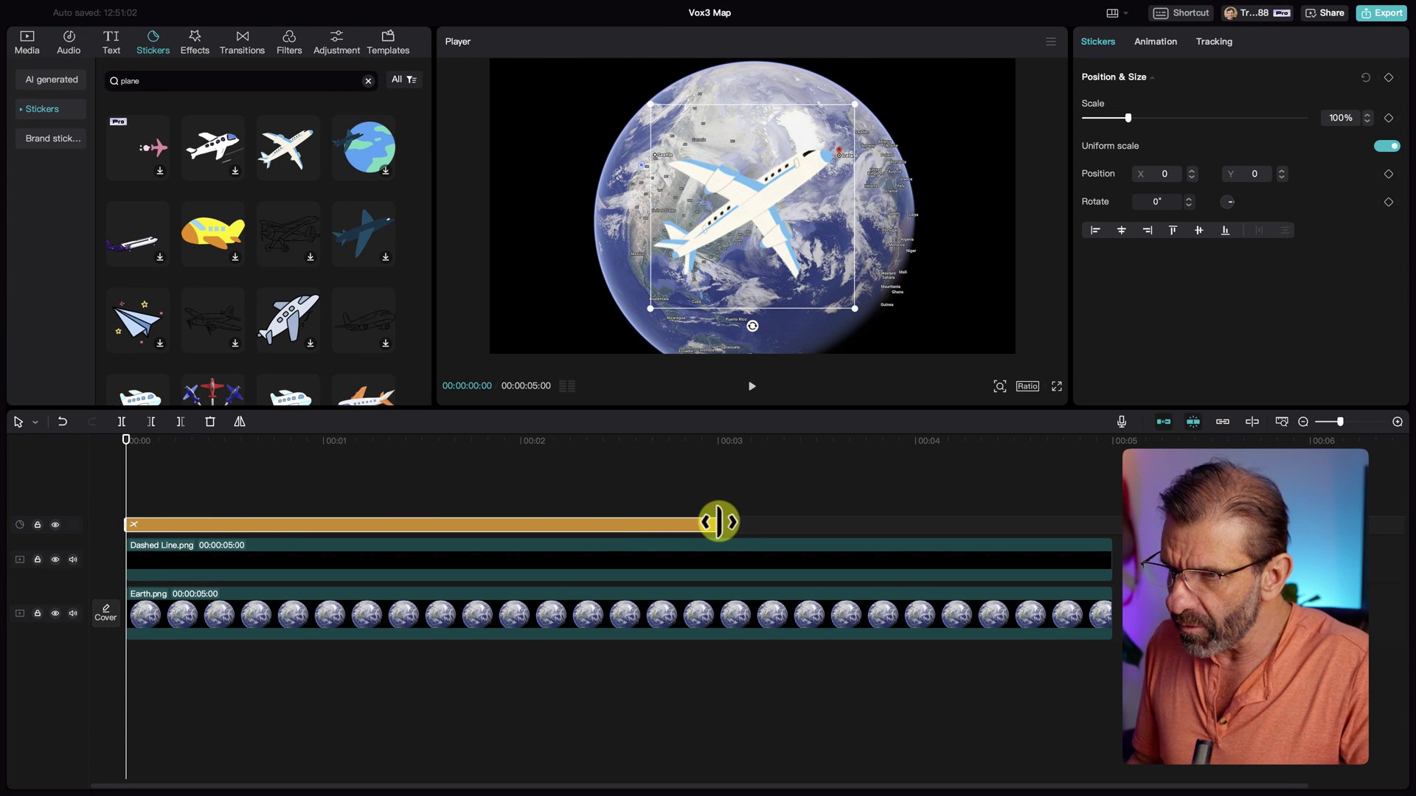
{"action": "left_click_drag", "start_coordinate": [750, 524], "coordinate": [1110, 536]}
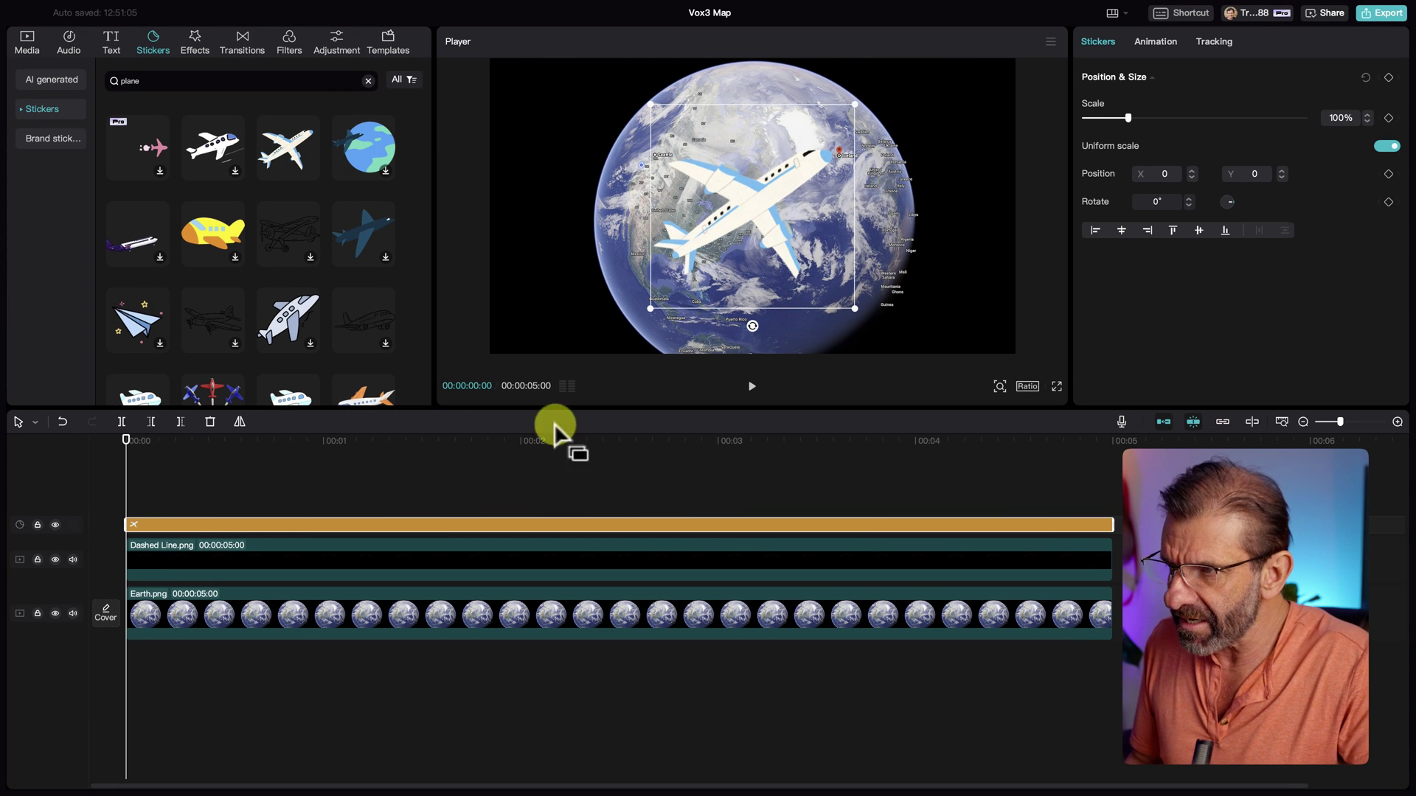
{"action": "mouse_move", "coordinate": [122, 442]}
{"action": "left_mouse_down"}
{"action": "mouse_move", "coordinate": [1078, 531]}
{"action": "mouse_move", "coordinate": [391, 477]}
{"action": "mouse_move", "coordinate": [856, 546]}
{"action": "mouse_move", "coordinate": [215, 468]}
{"action": "mouse_move", "coordinate": [765, 512]}
{"action": "mouse_move", "coordinate": [442, 531]}
{"action": "mouse_move", "coordinate": [36, 525]}
{"action": "left_mouse_up"}
Shrink the plane to 17%, place it at the arc's western start, and keyframe it at 0:00.
{"action": "key", "text": "super+z"}
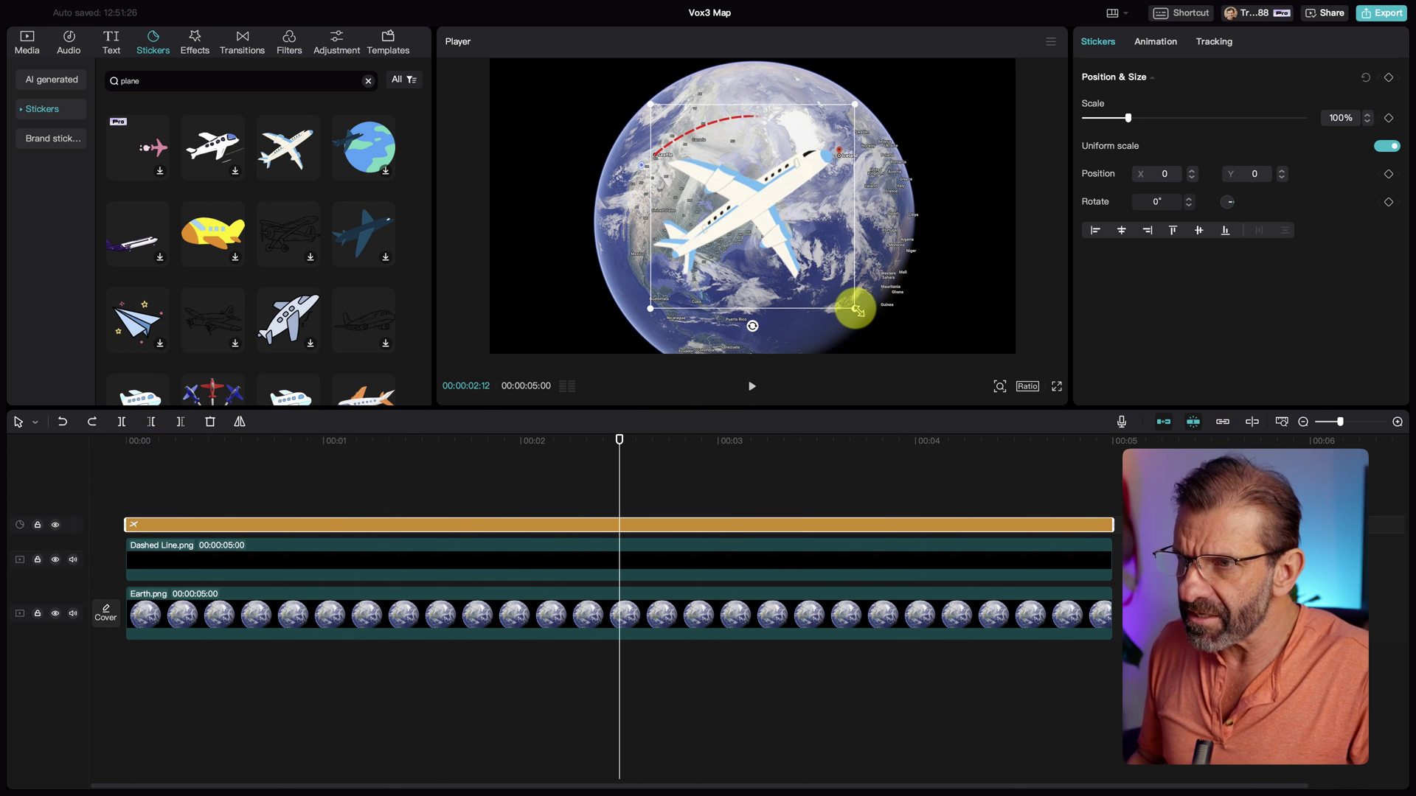
{"action": "left_click_drag", "start_coordinate": [858, 309], "coordinate": [732, 199]}
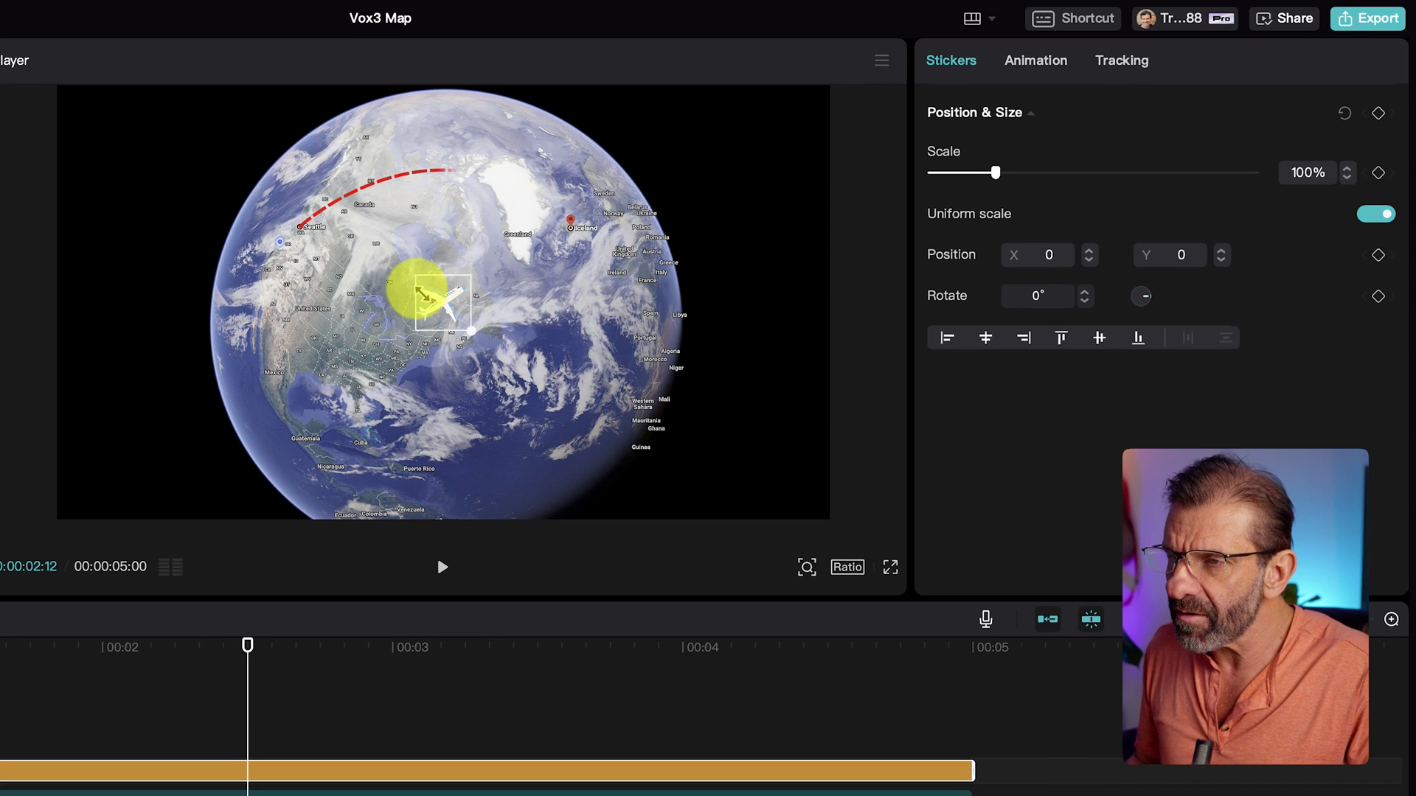
{"action": "left_click_drag", "start_coordinate": [422, 294], "coordinate": [418, 303]}
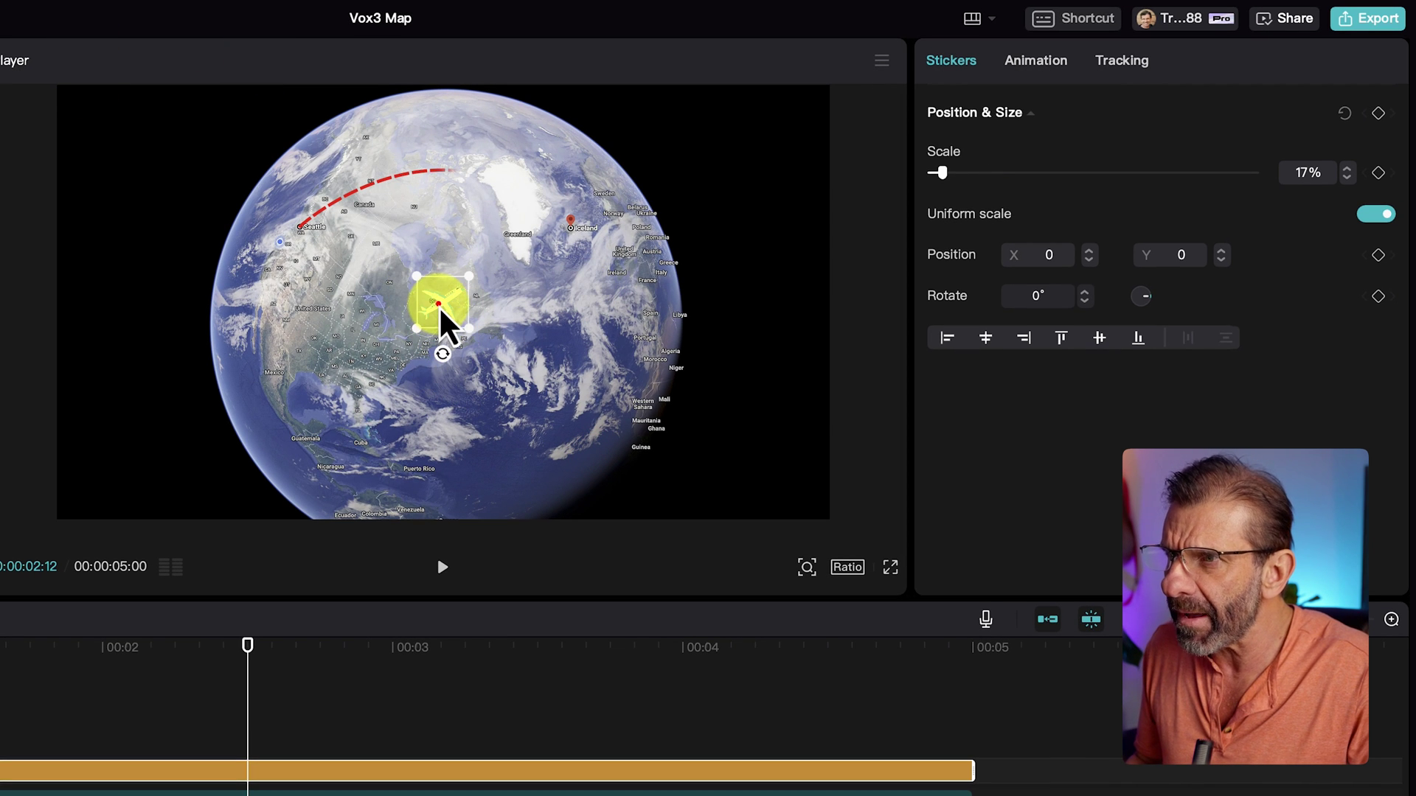
{"action": "left_click_drag", "start_coordinate": [442, 315], "coordinate": [290, 226]}
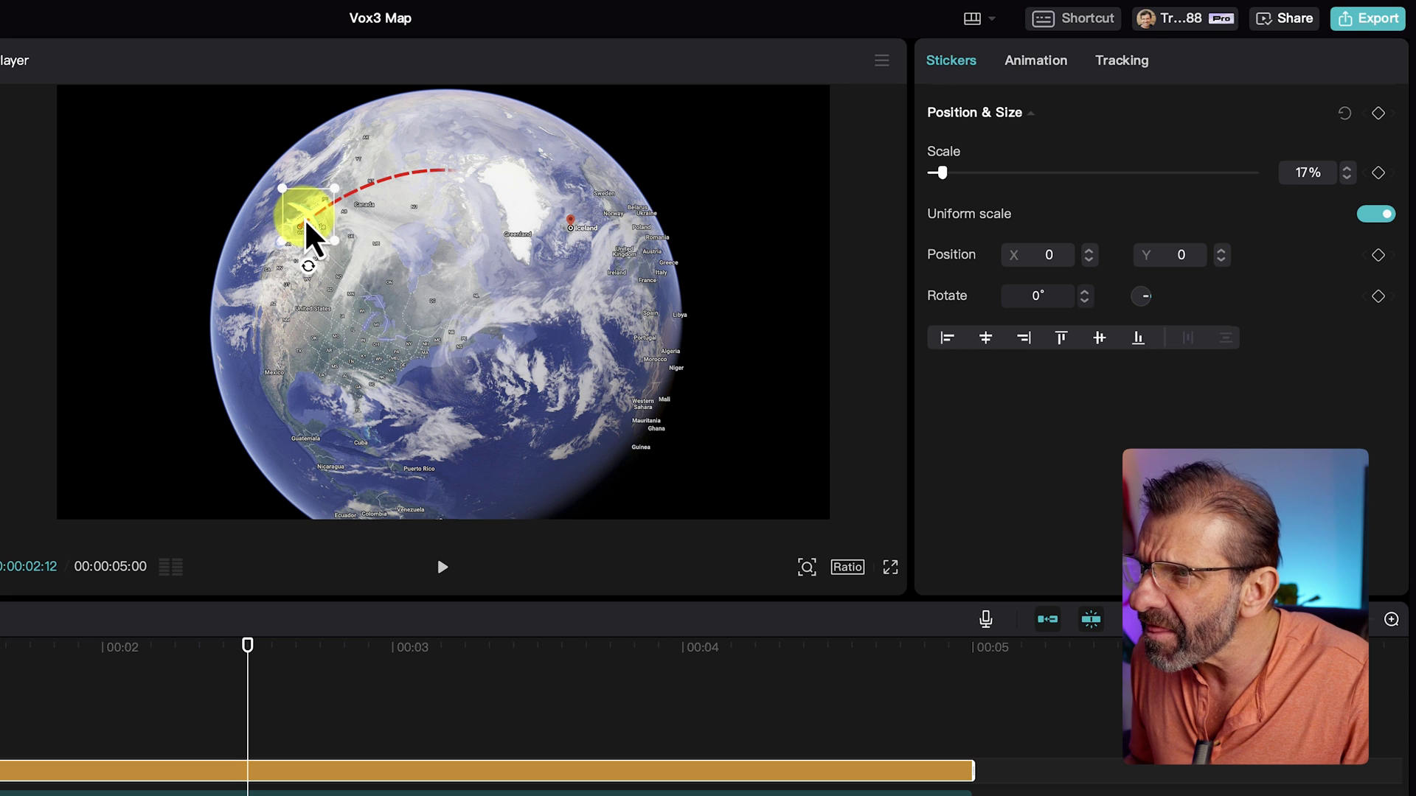
{"action": "left_click_drag", "start_coordinate": [306, 225], "coordinate": [307, 274]}
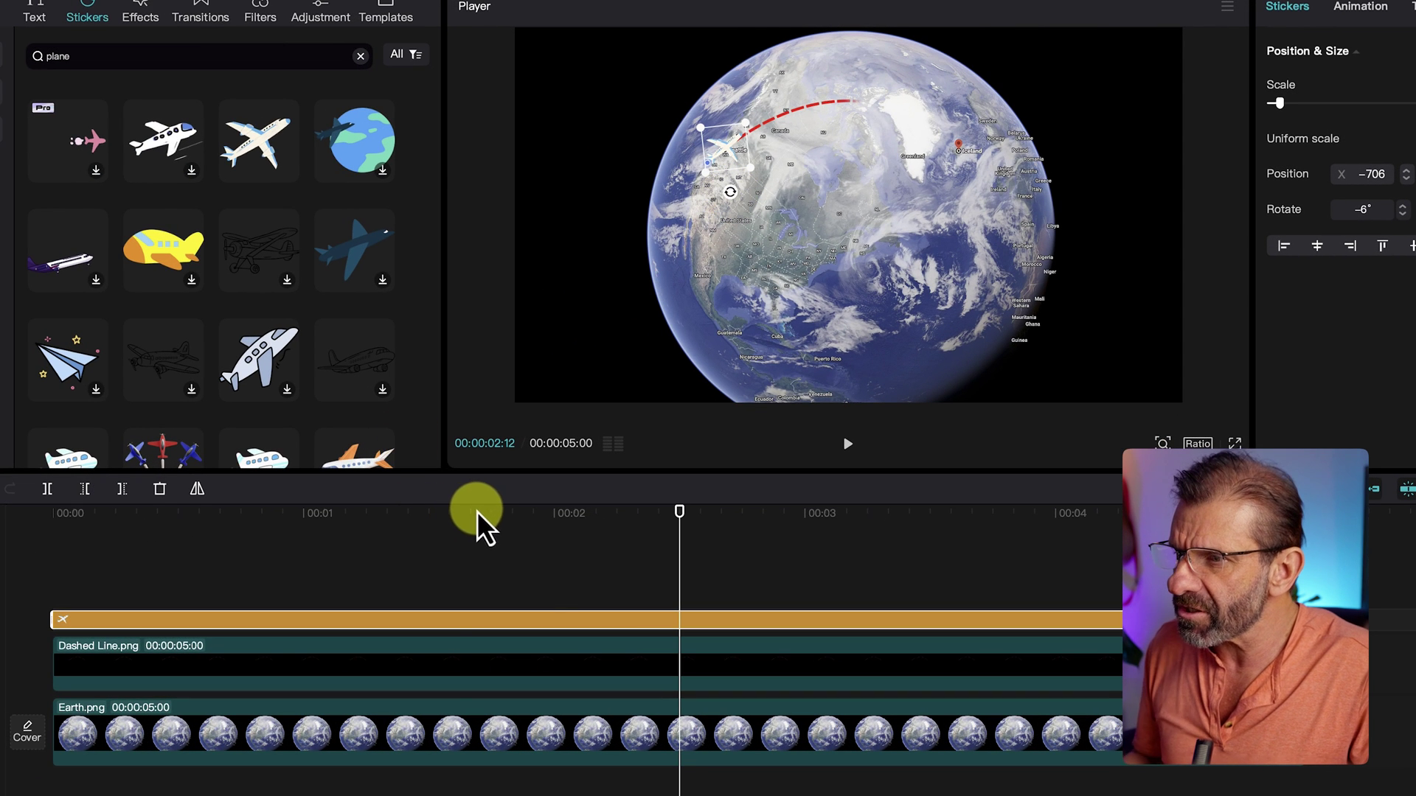
{"action": "left_click_drag", "start_coordinate": [489, 511], "coordinate": [107, 483]}
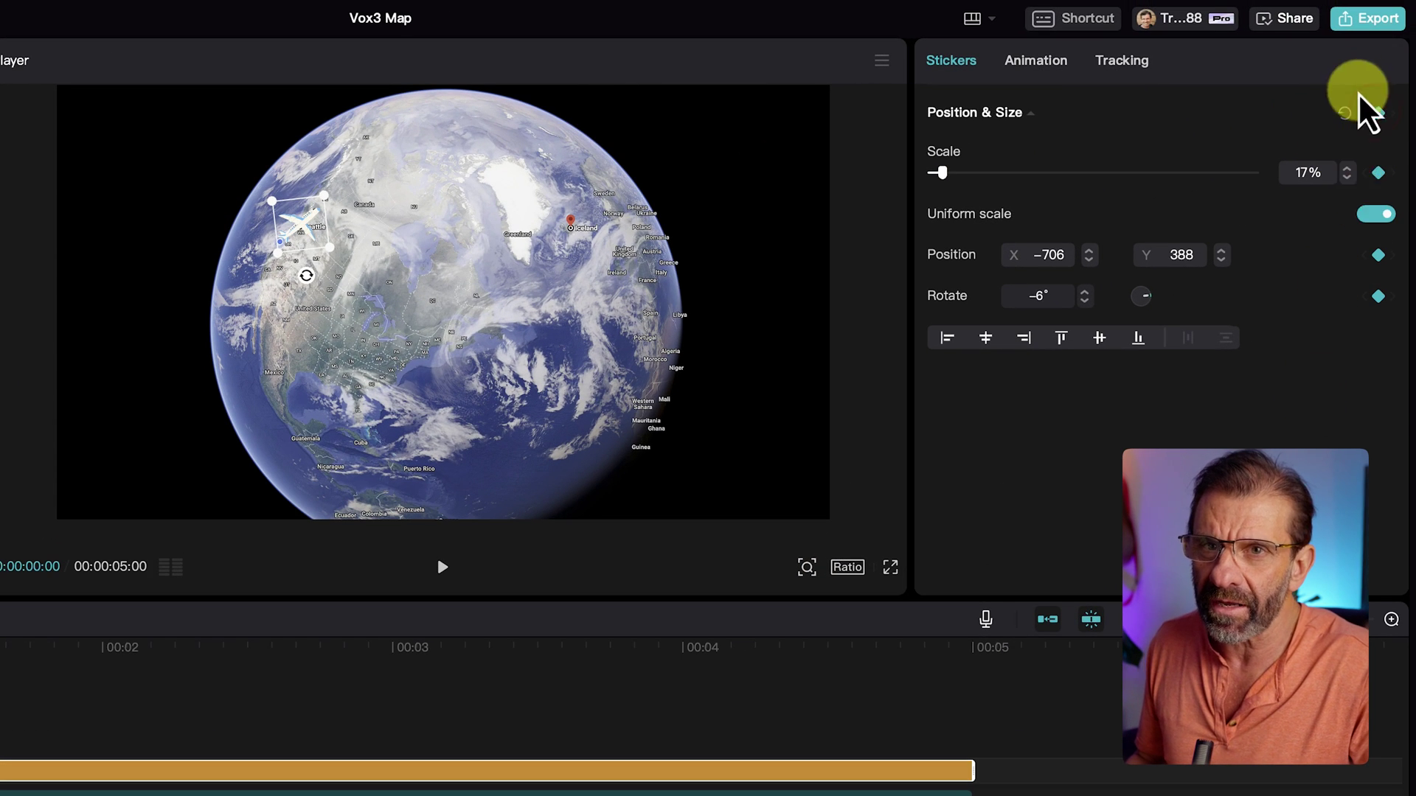
{"action": "left_click", "coordinate": [1376, 110]}
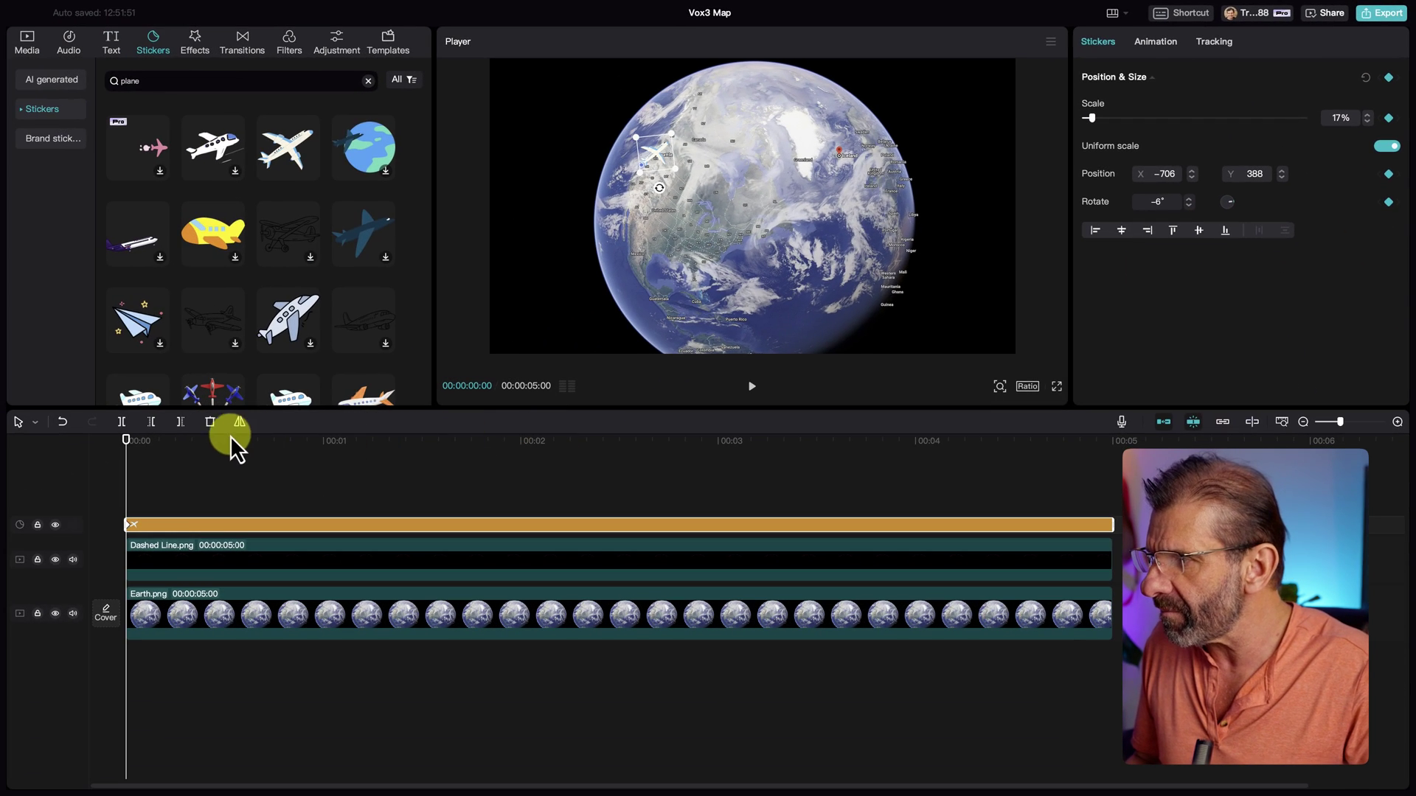
At the clip's last frame, move the plane to the arc's eastern end and rotate it 76°.
{"action": "left_click_drag", "start_coordinate": [168, 448], "coordinate": [1104, 479]}
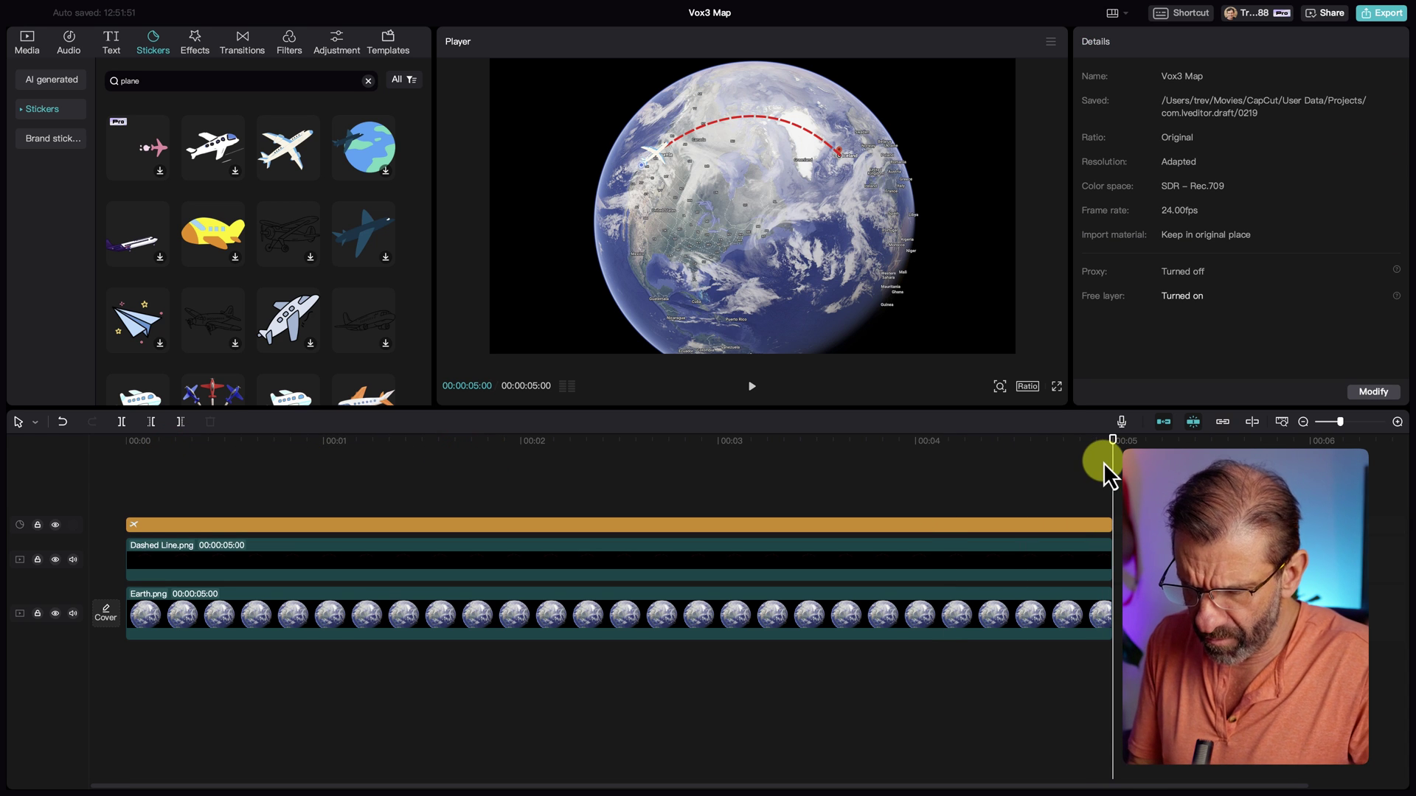
{"action": "key", "text": "Left"}
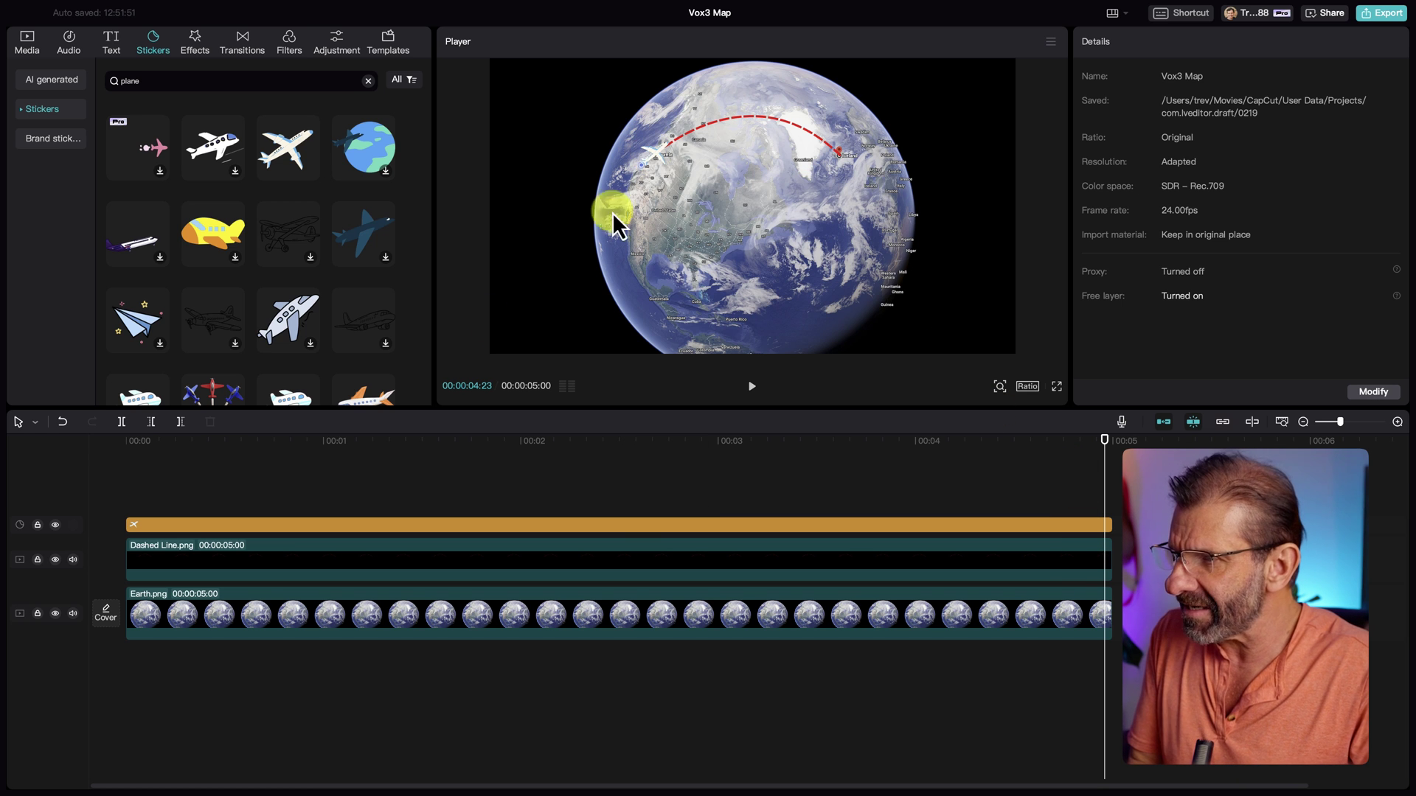
{"action": "left_click", "coordinate": [370, 531]}
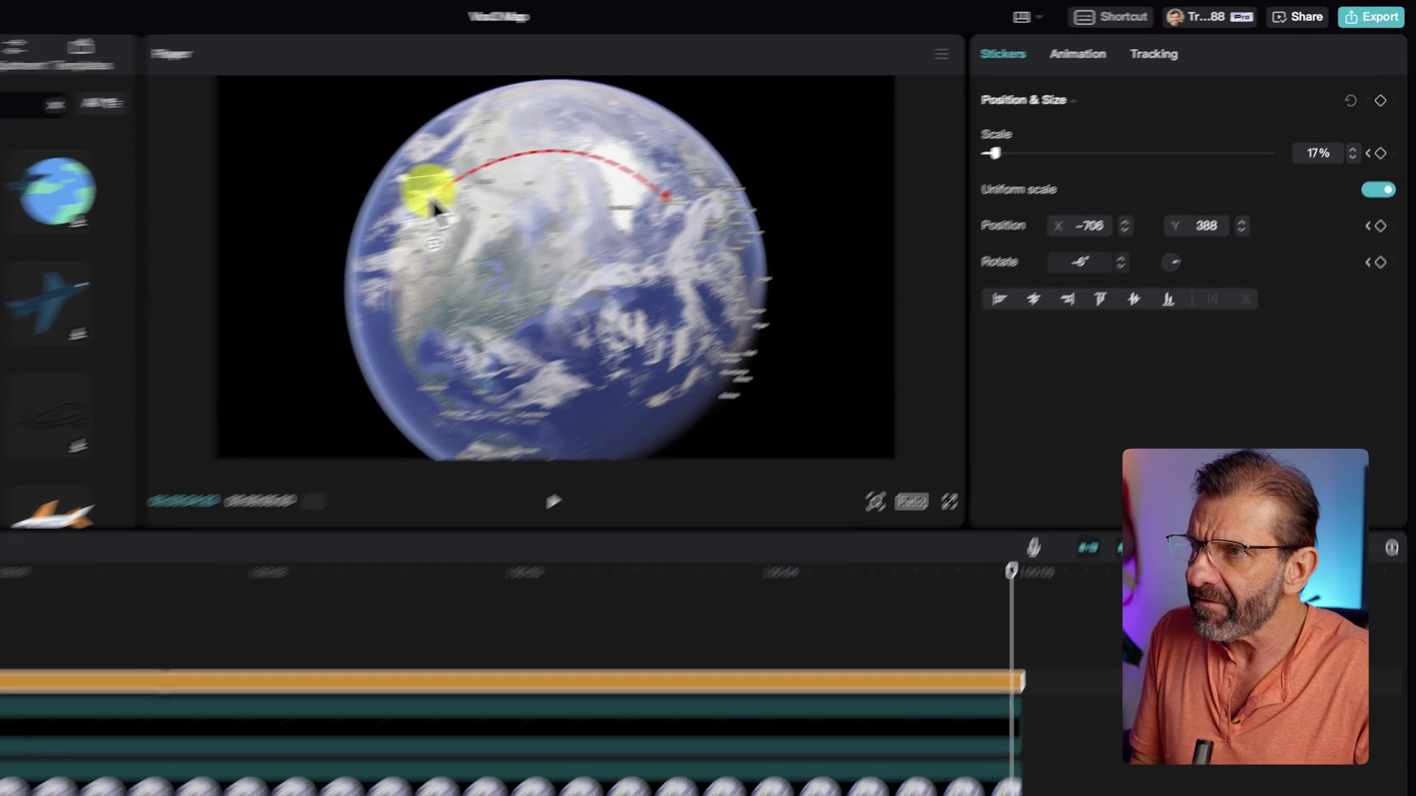
{"action": "left_click_drag", "start_coordinate": [435, 210], "coordinate": [673, 210]}
{"action": "left_click_drag", "start_coordinate": [575, 236], "coordinate": [572, 228]}
{"action": "left_click_drag", "start_coordinate": [570, 282], "coordinate": [489, 253]}
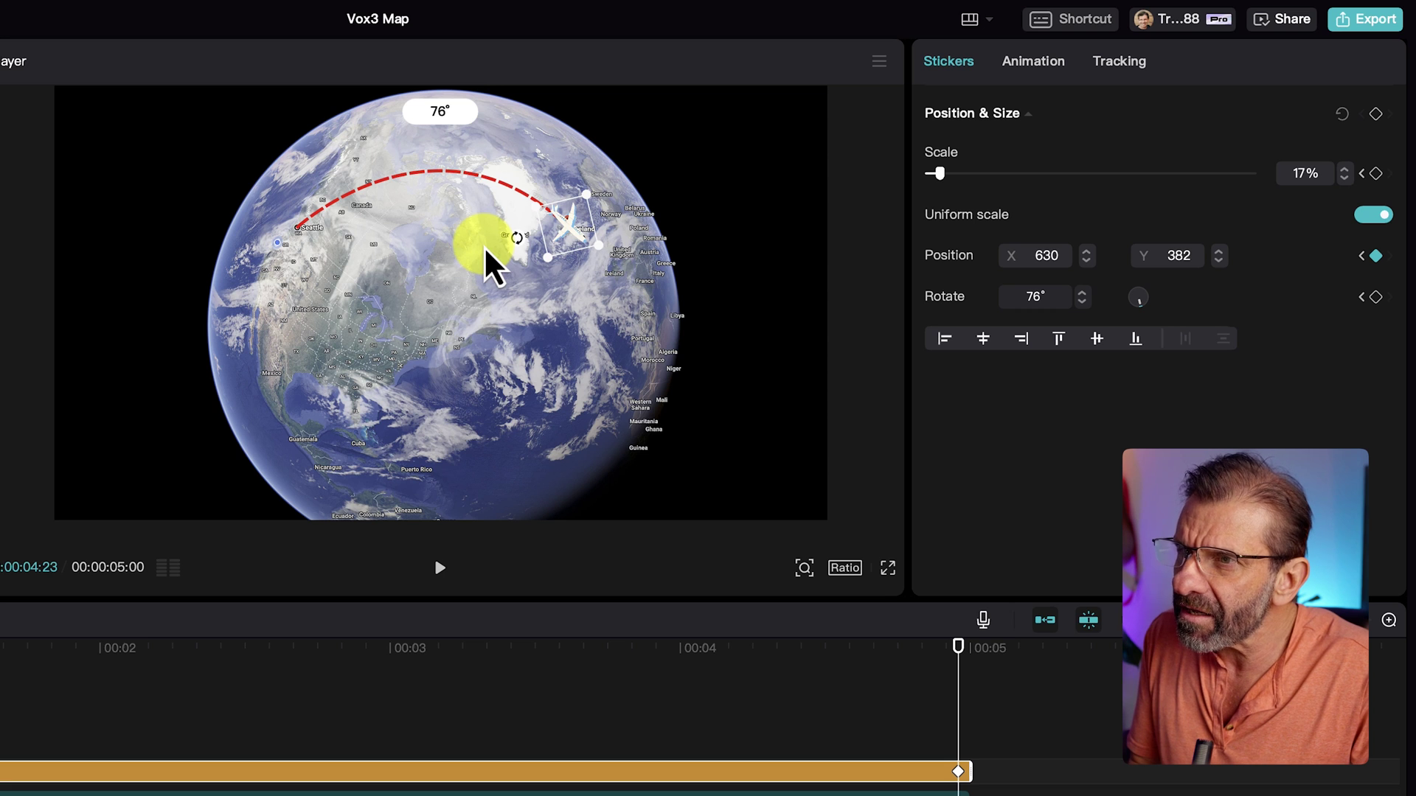
{"action": "left_click", "coordinate": [15, 682]}
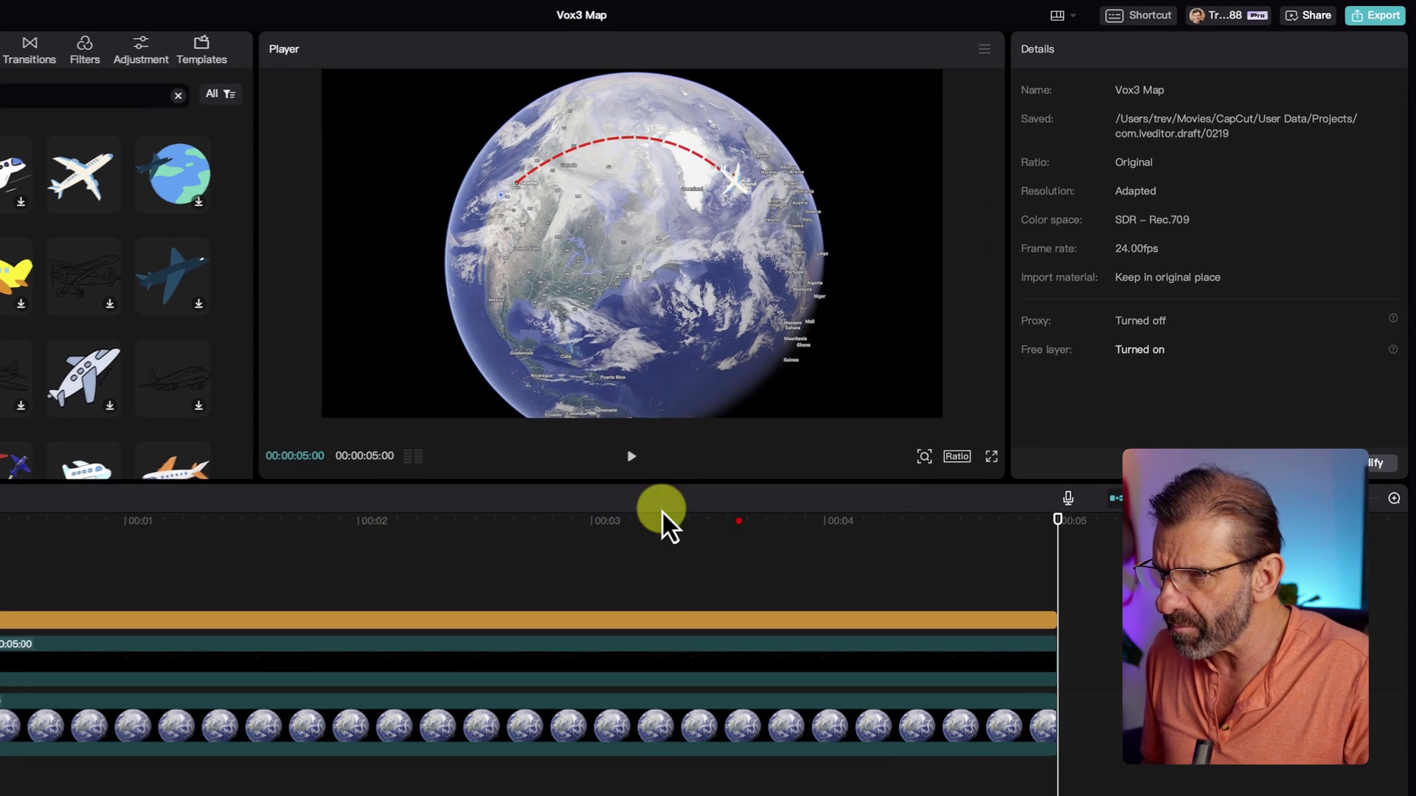
At 00:02:12 lift the plane onto the dashed arc (X −32, Y 654) and scrub to check its path.
{"action": "left_click_drag", "start_coordinate": [573, 648], "coordinate": [254, 634]}
{"action": "mouse_move", "coordinate": [482, 507]}
{"action": "left_mouse_down"}
{"action": "mouse_move", "coordinate": [427, 509]}
{"action": "mouse_move", "coordinate": [455, 511]}
{"action": "left_mouse_up"}
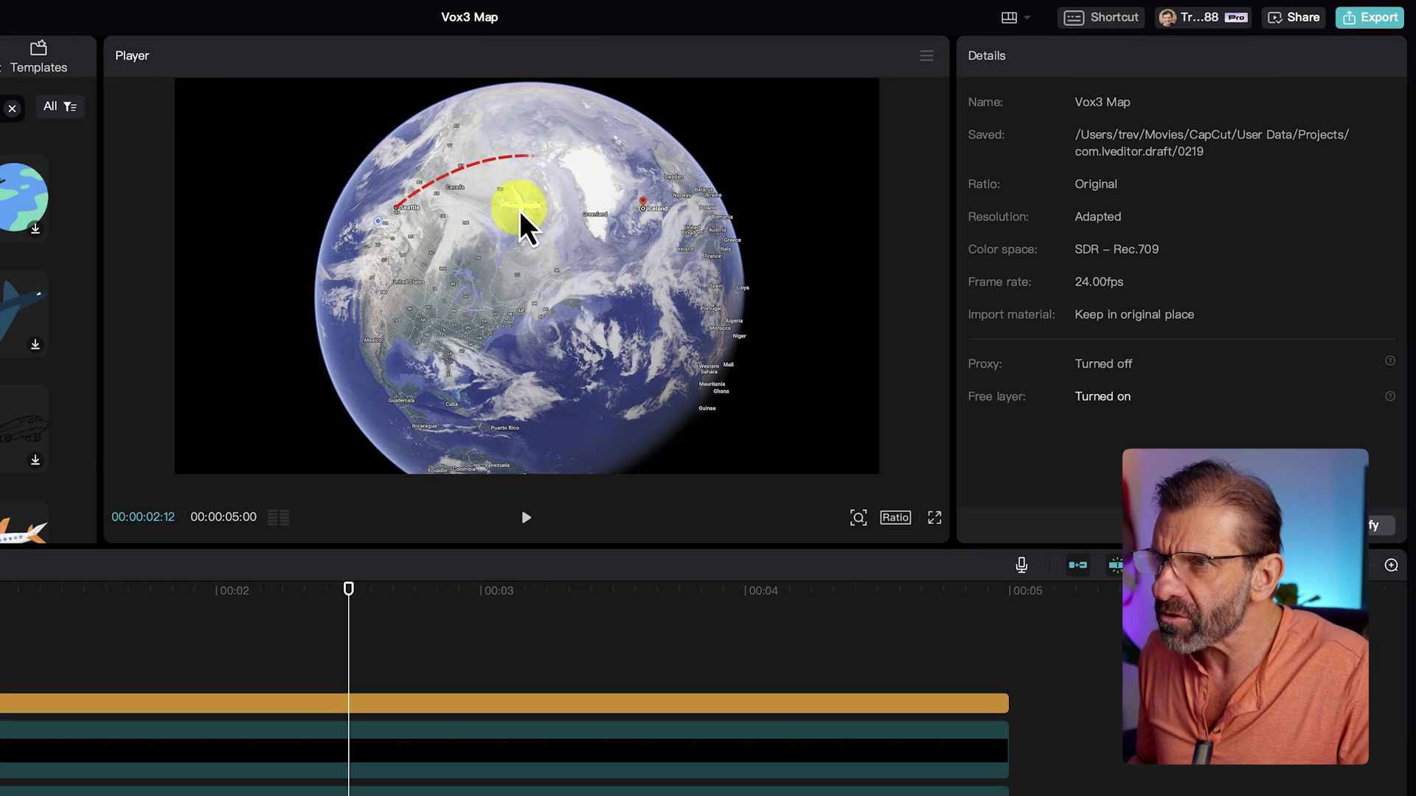
{"action": "left_click", "coordinate": [520, 213]}
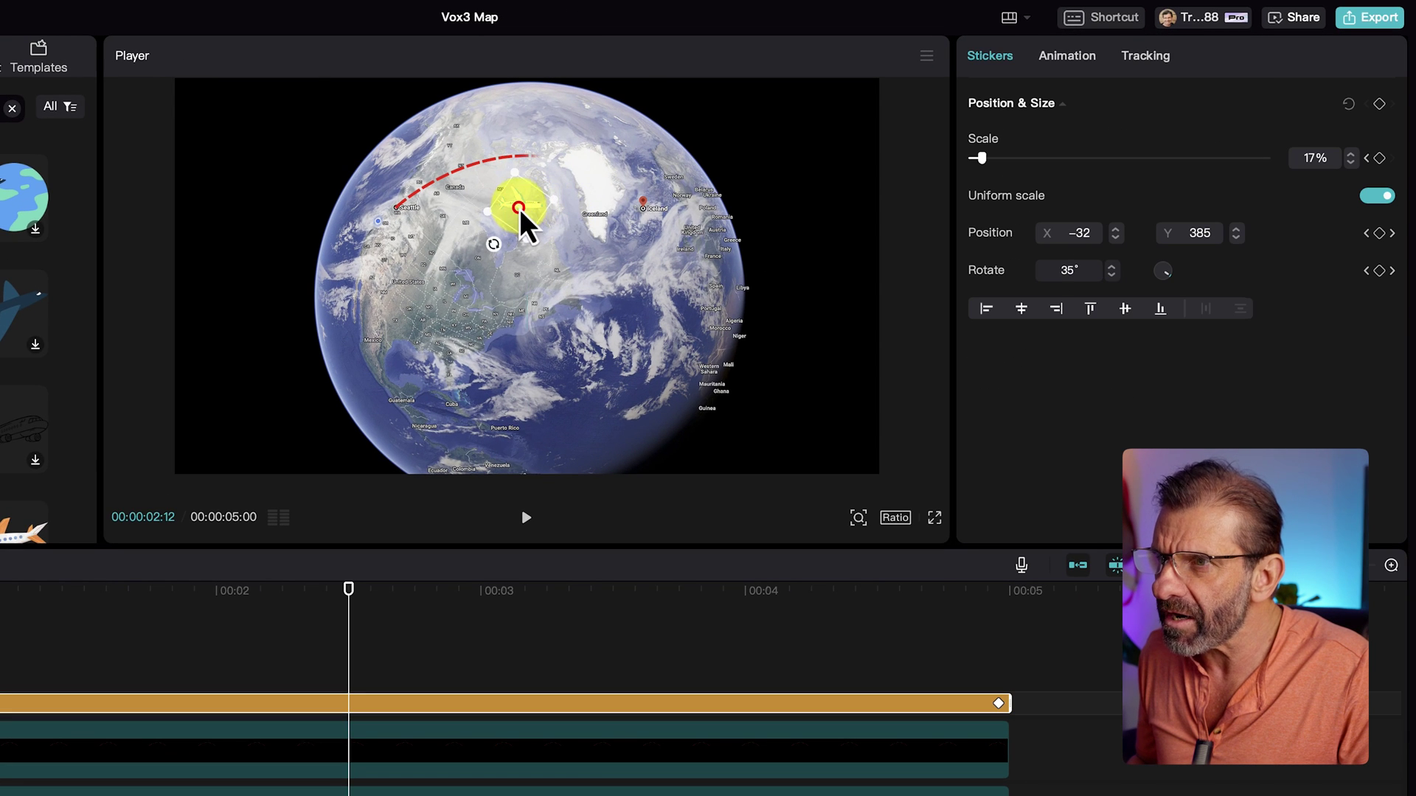
{"action": "left_click_drag", "start_coordinate": [522, 180], "coordinate": [526, 183]}
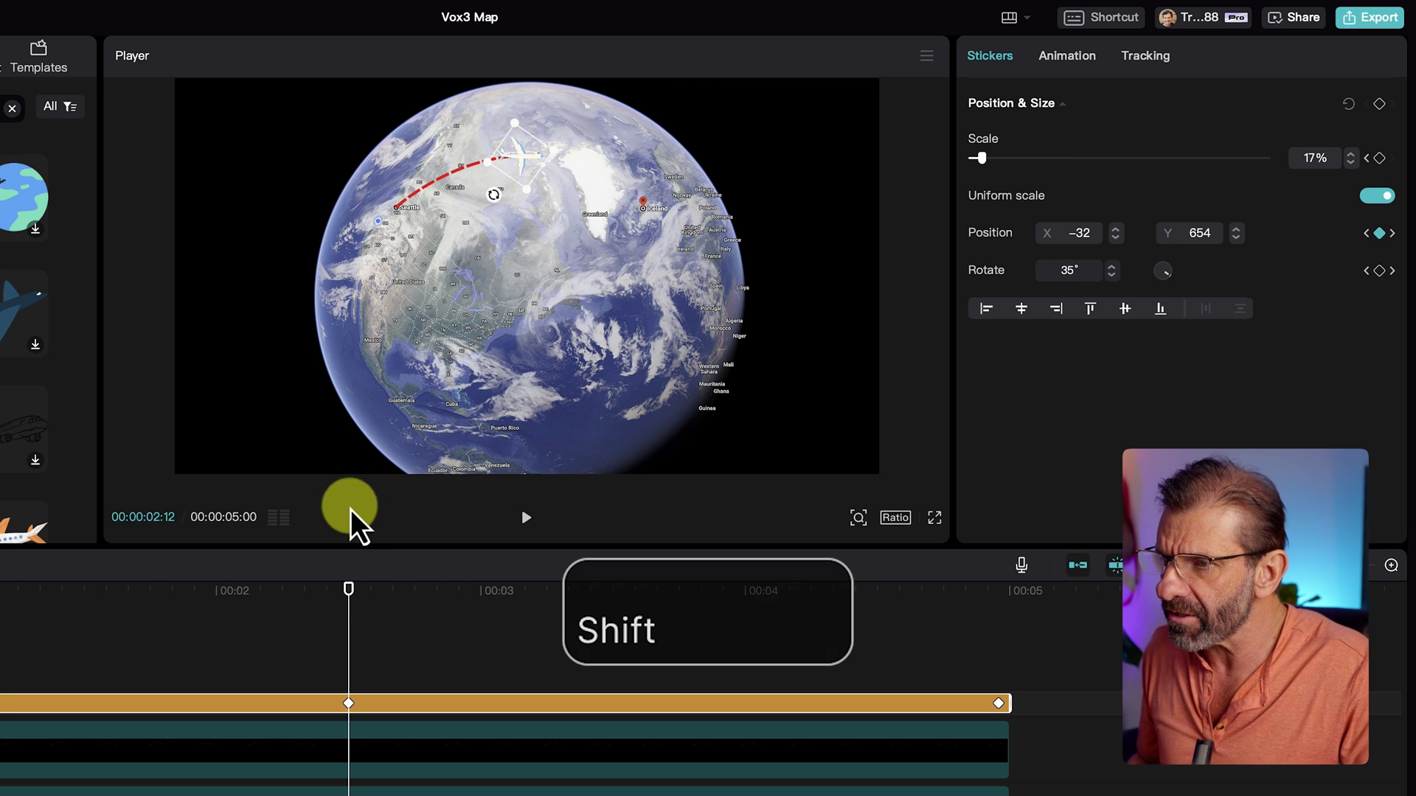
{"action": "left_click_drag", "start_coordinate": [348, 590], "coordinate": [23, 618]}
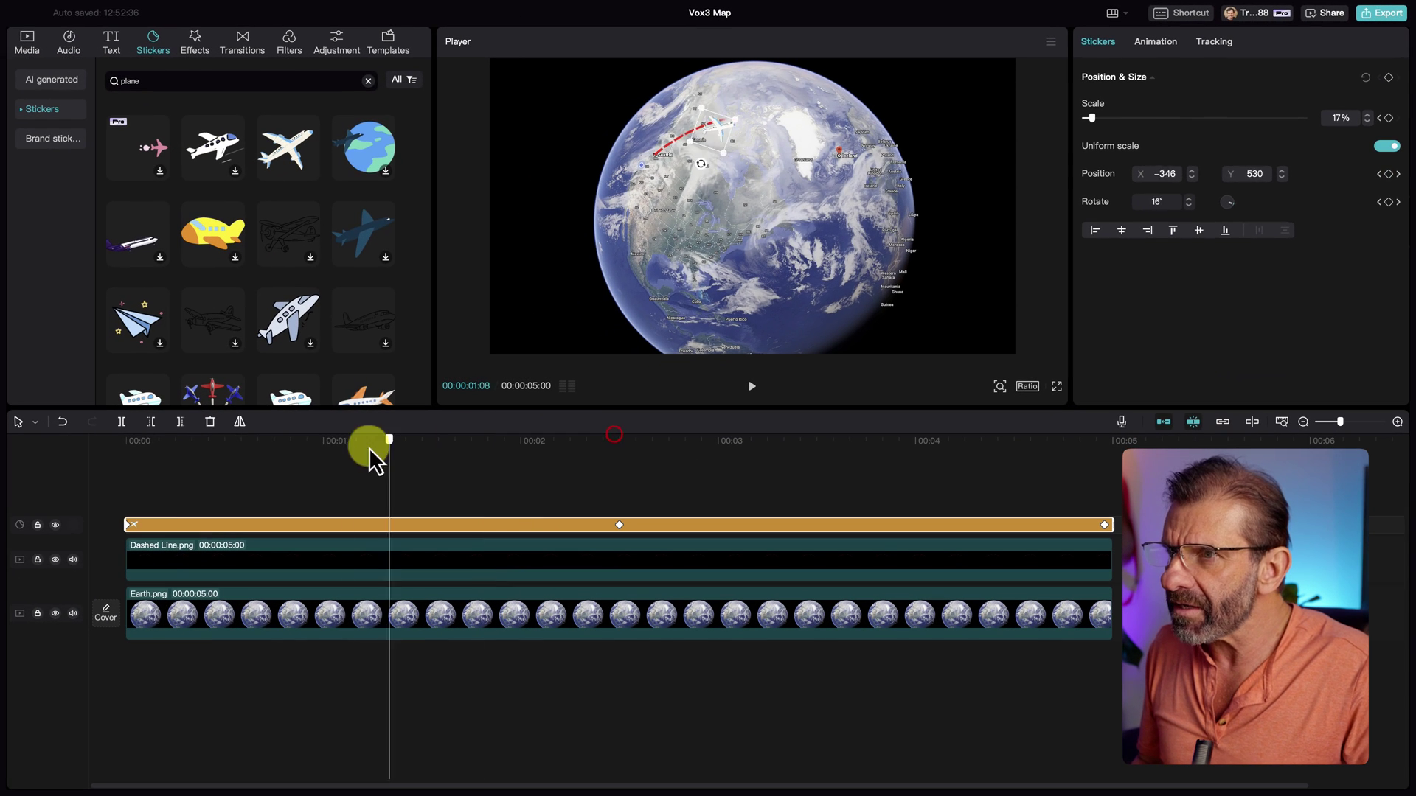
{"action": "left_click_drag", "start_coordinate": [371, 448], "coordinate": [224, 442]}
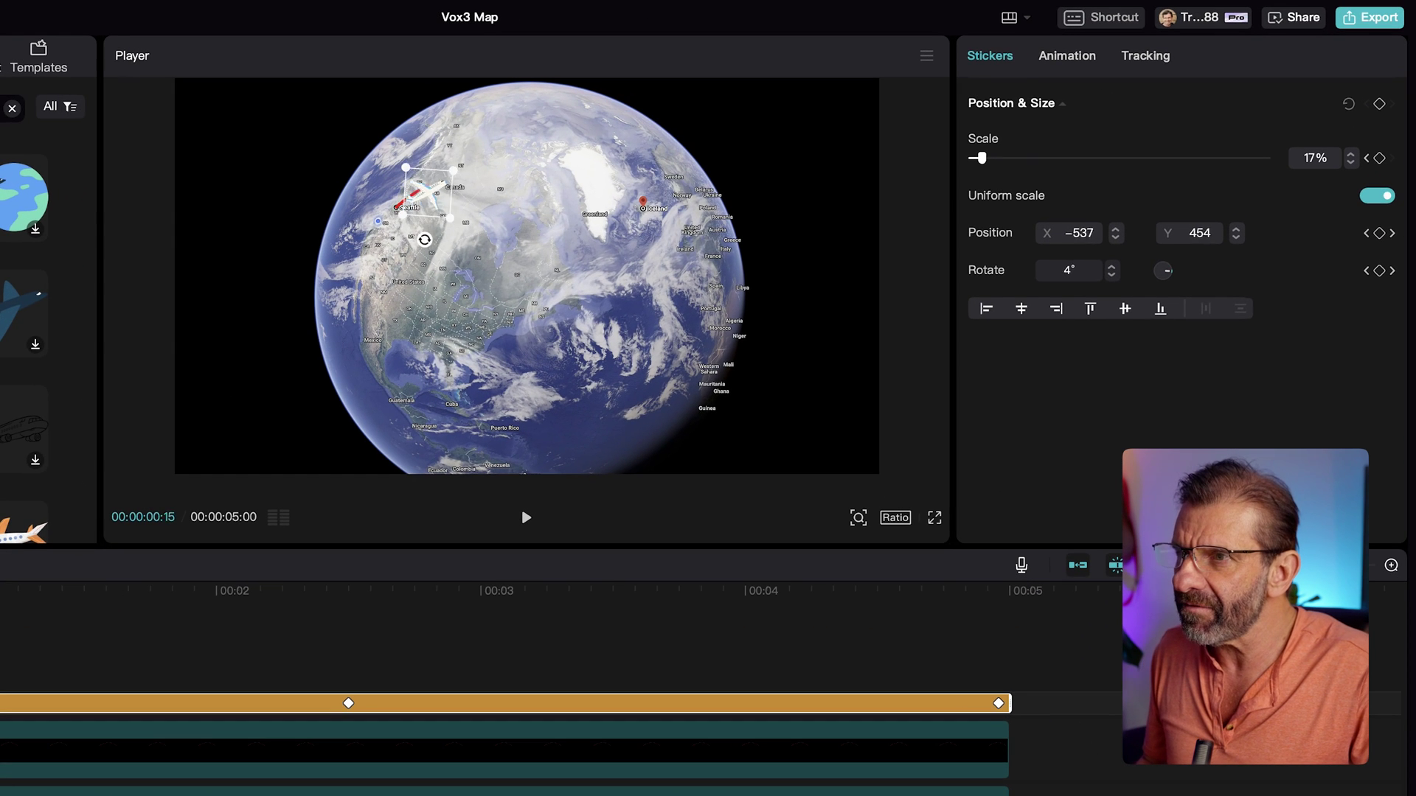
{"action": "left_click_drag", "start_coordinate": [0, 579], "coordinate": [338, 606]}
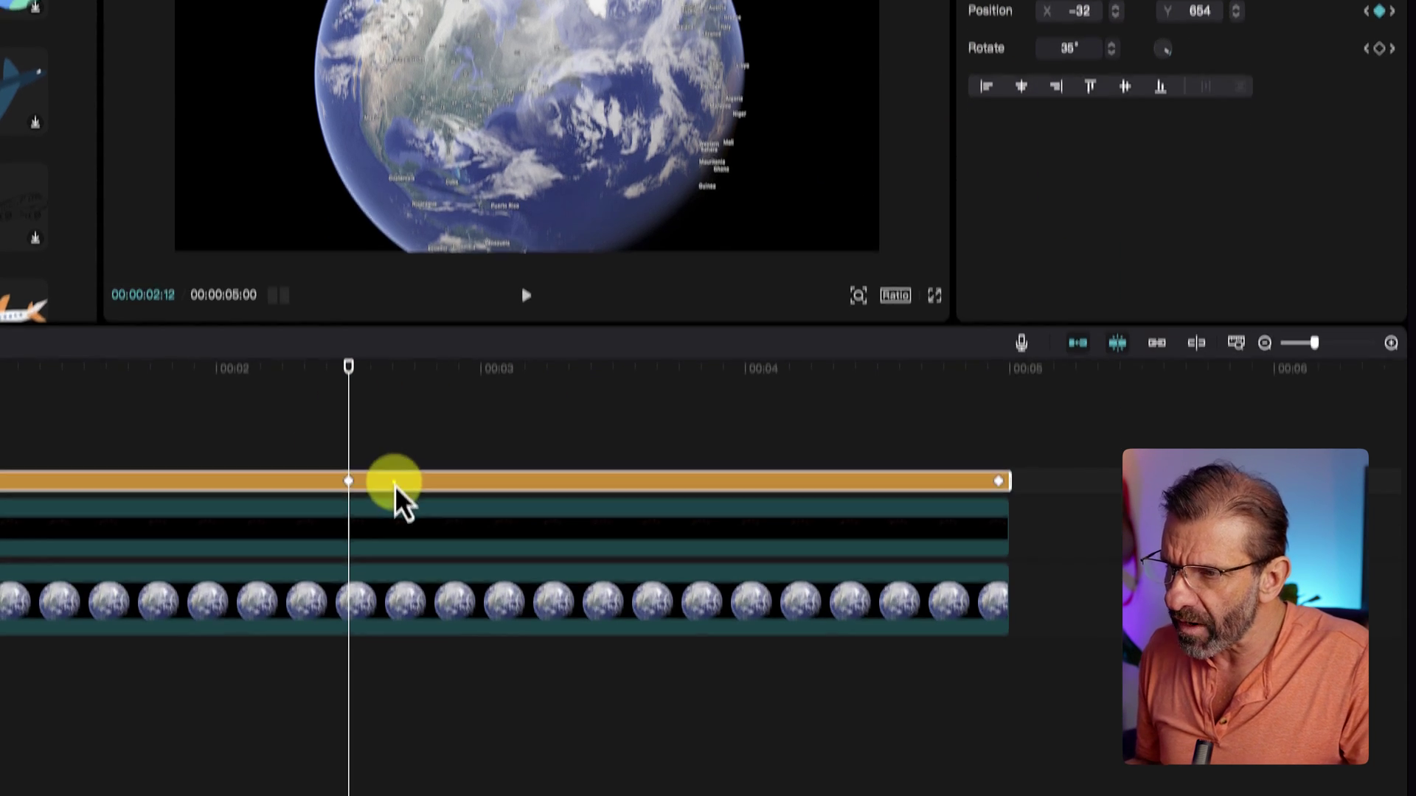
Show the plane's keyframe rows and smooth the Y curve at the 2:12 keyframe to Y 661.
{"action": "right_click", "coordinate": [395, 707]}
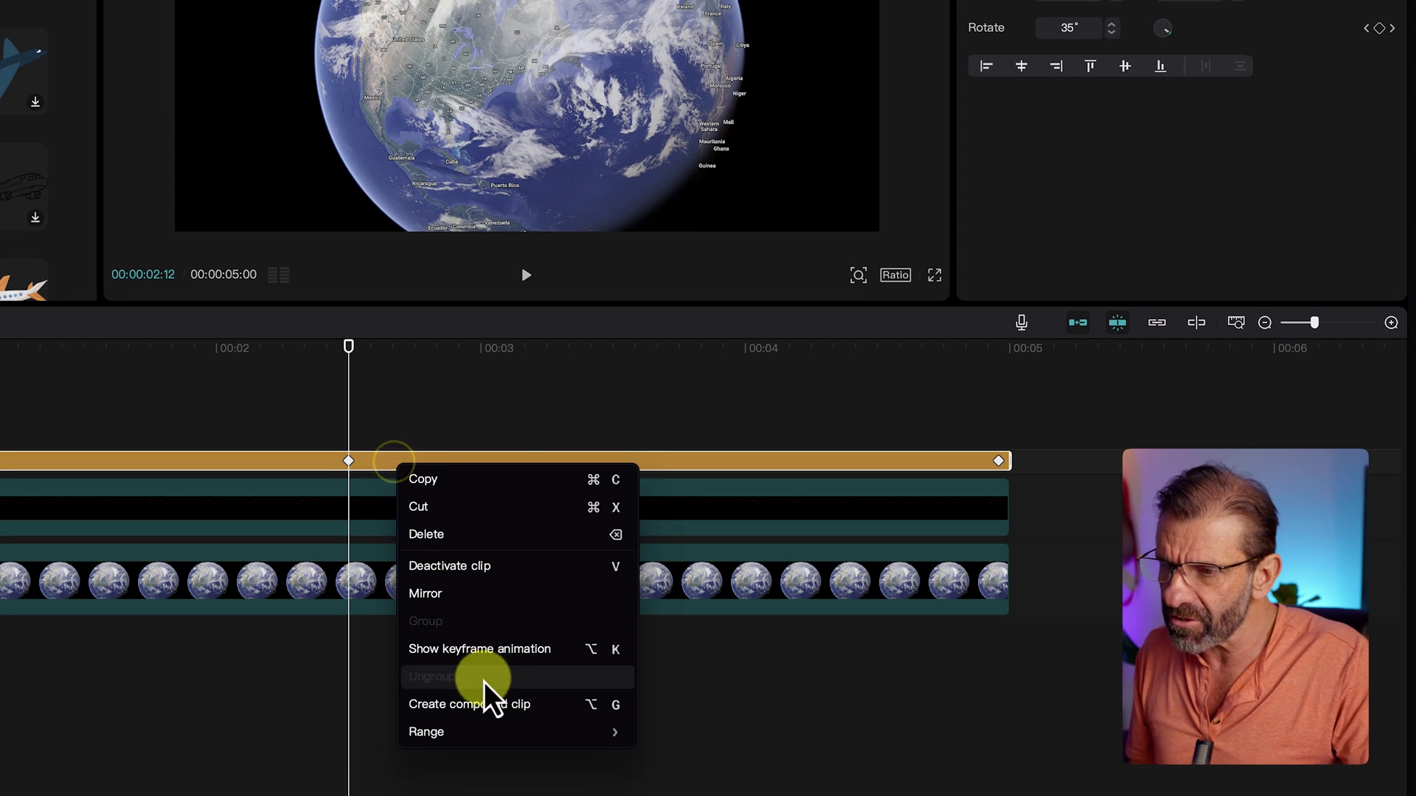
{"action": "left_click", "coordinate": [492, 654]}
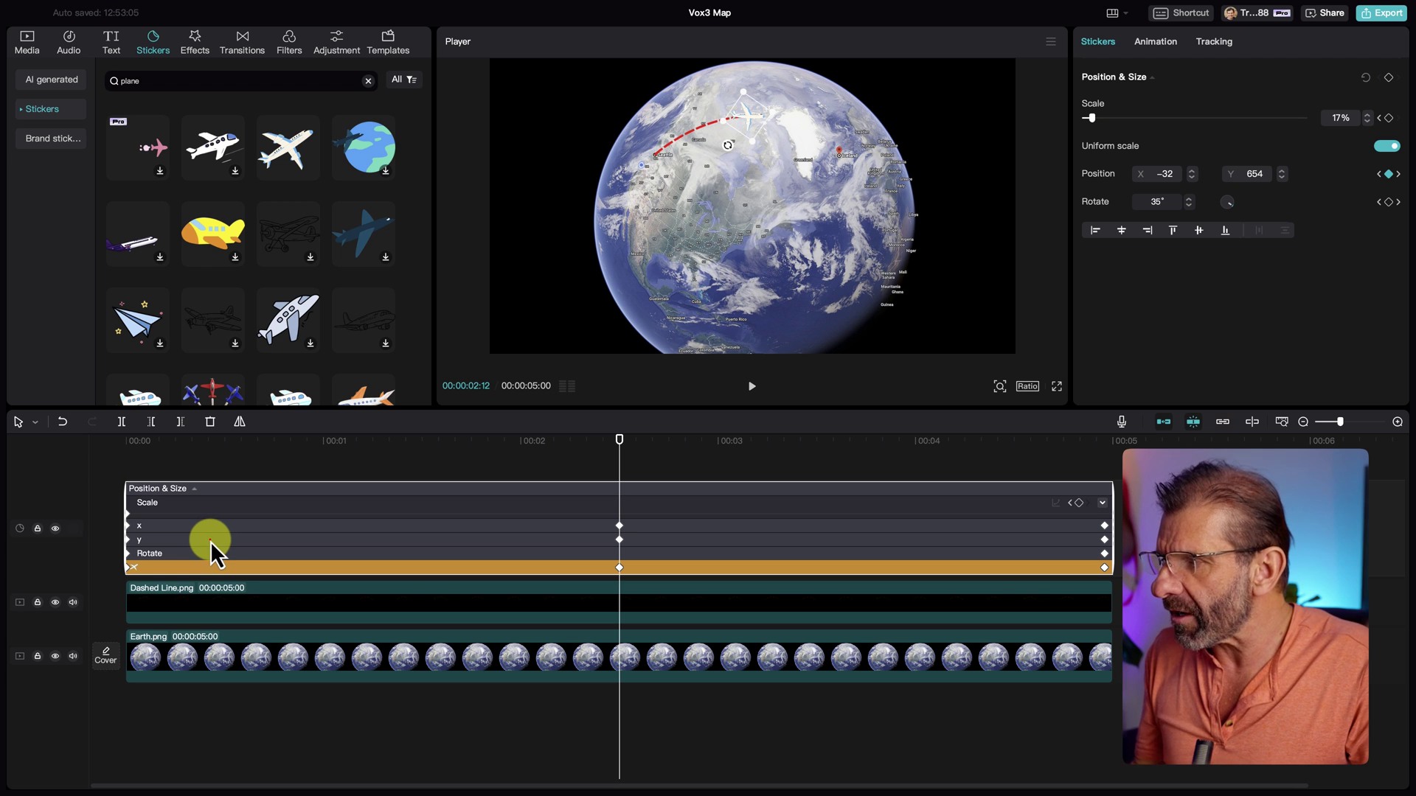
{"action": "left_click", "coordinate": [210, 541]}
{"action": "left_click", "coordinate": [250, 532]}
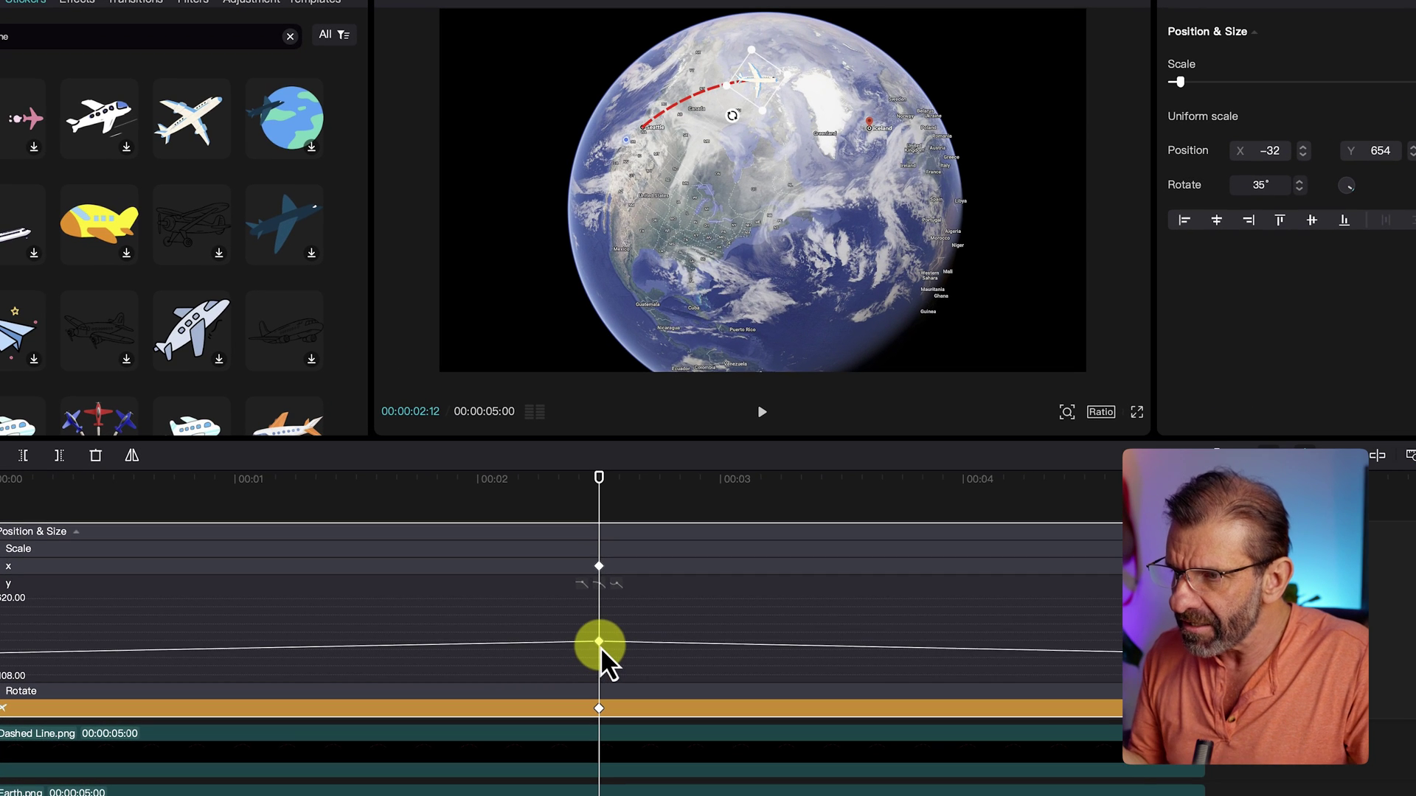
{"action": "left_click_drag", "start_coordinate": [600, 648], "coordinate": [604, 596]}
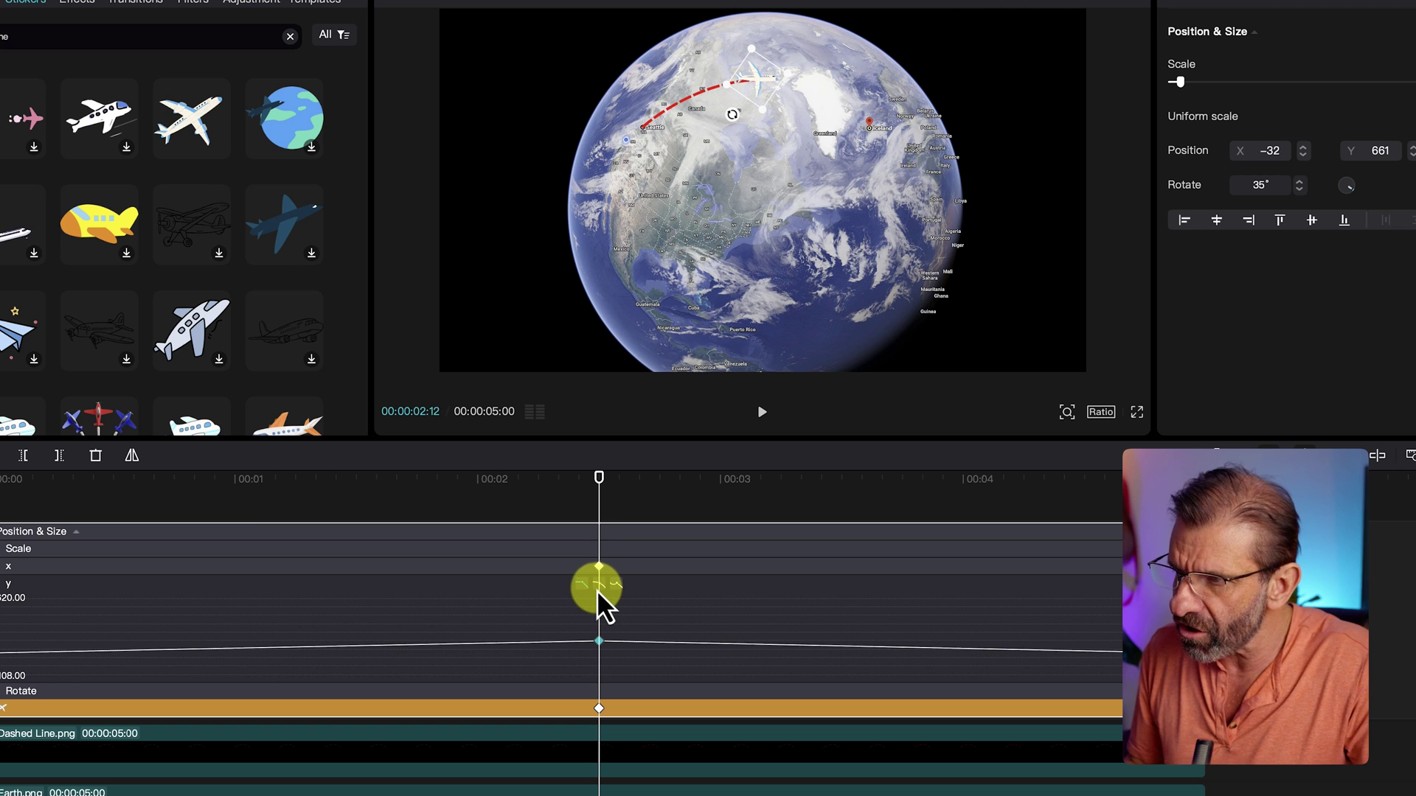
{"action": "left_click", "coordinate": [597, 589]}
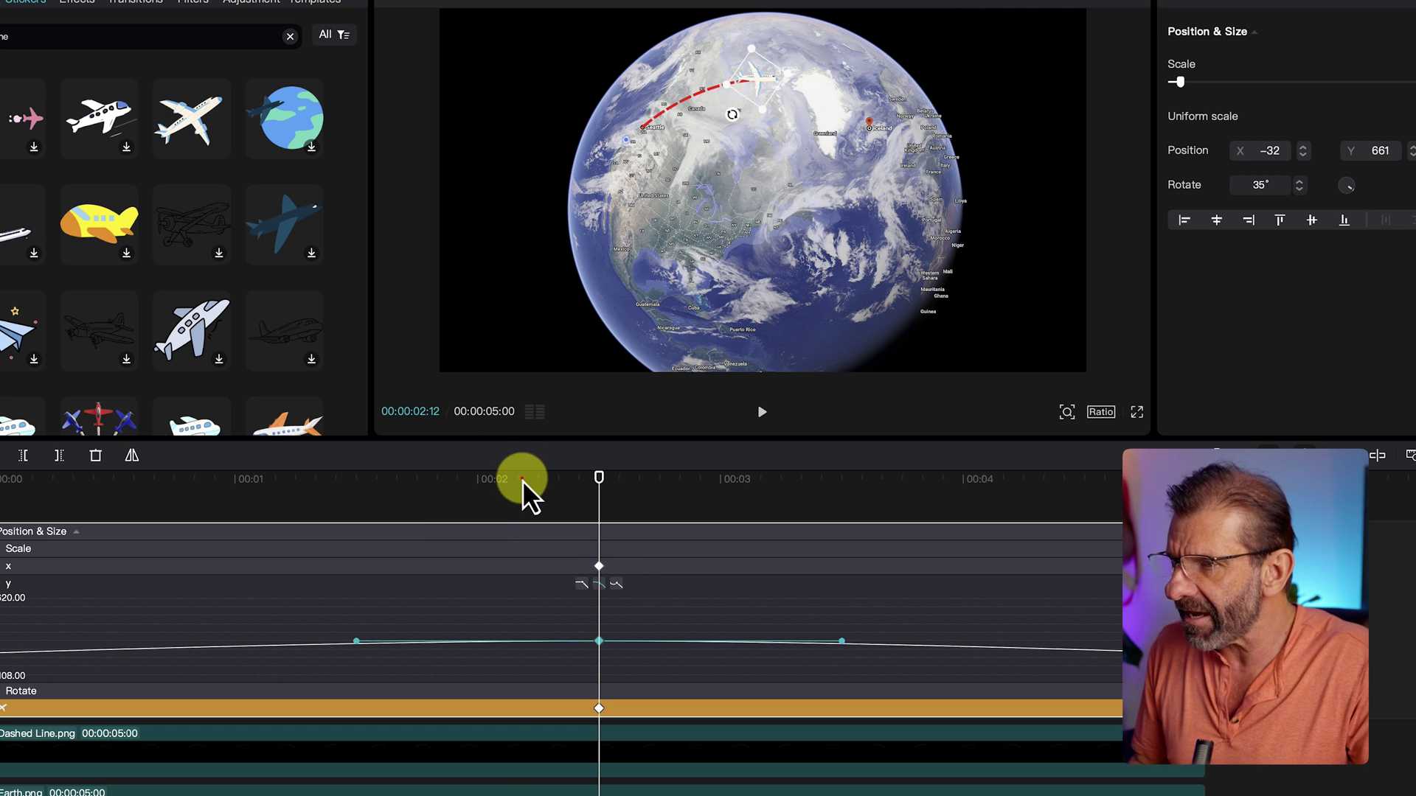
Play the plane animation from the start, then hide the keyframe graph rows.
{"action": "key", "text": "Home"}
{"action": "key", "text": "space"}
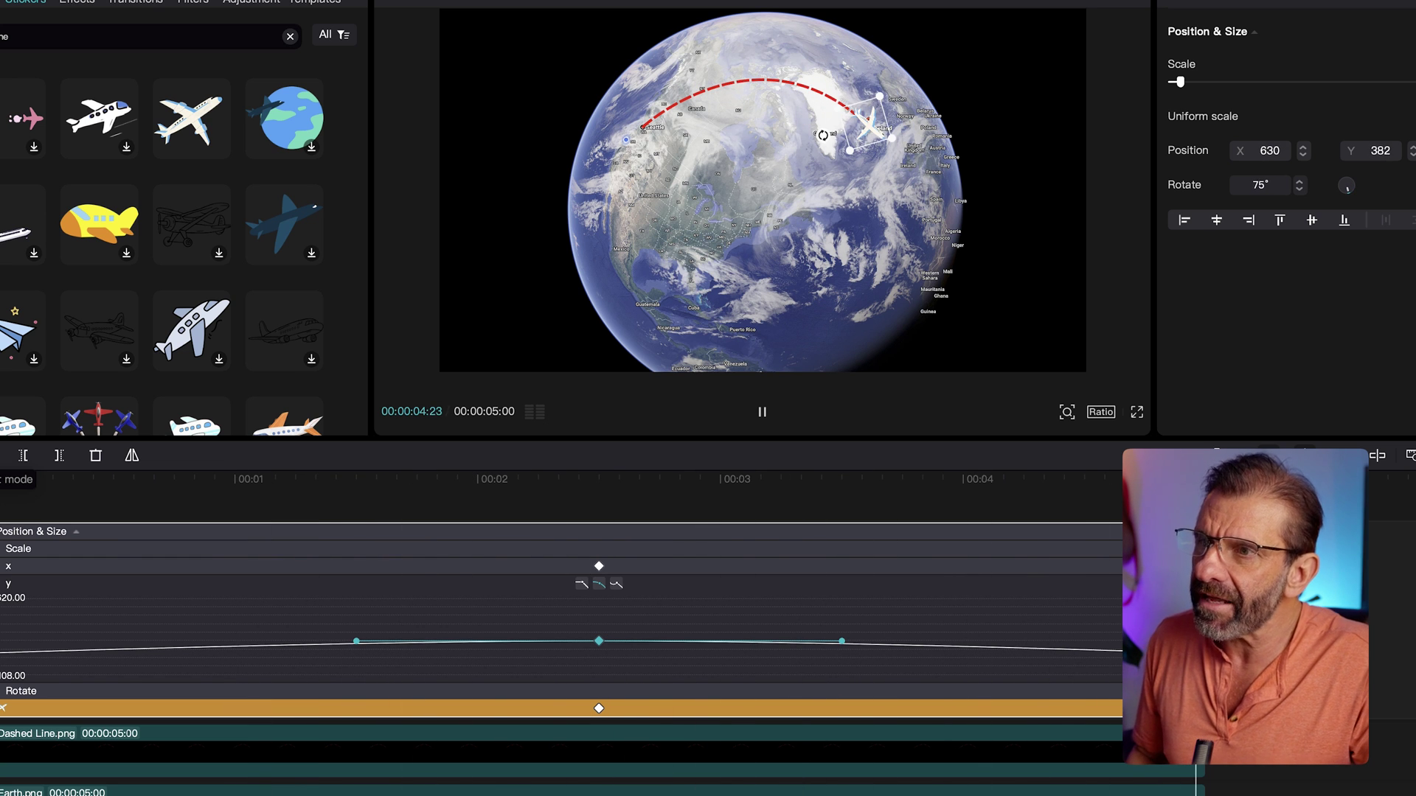
{"action": "key", "text": "space"}
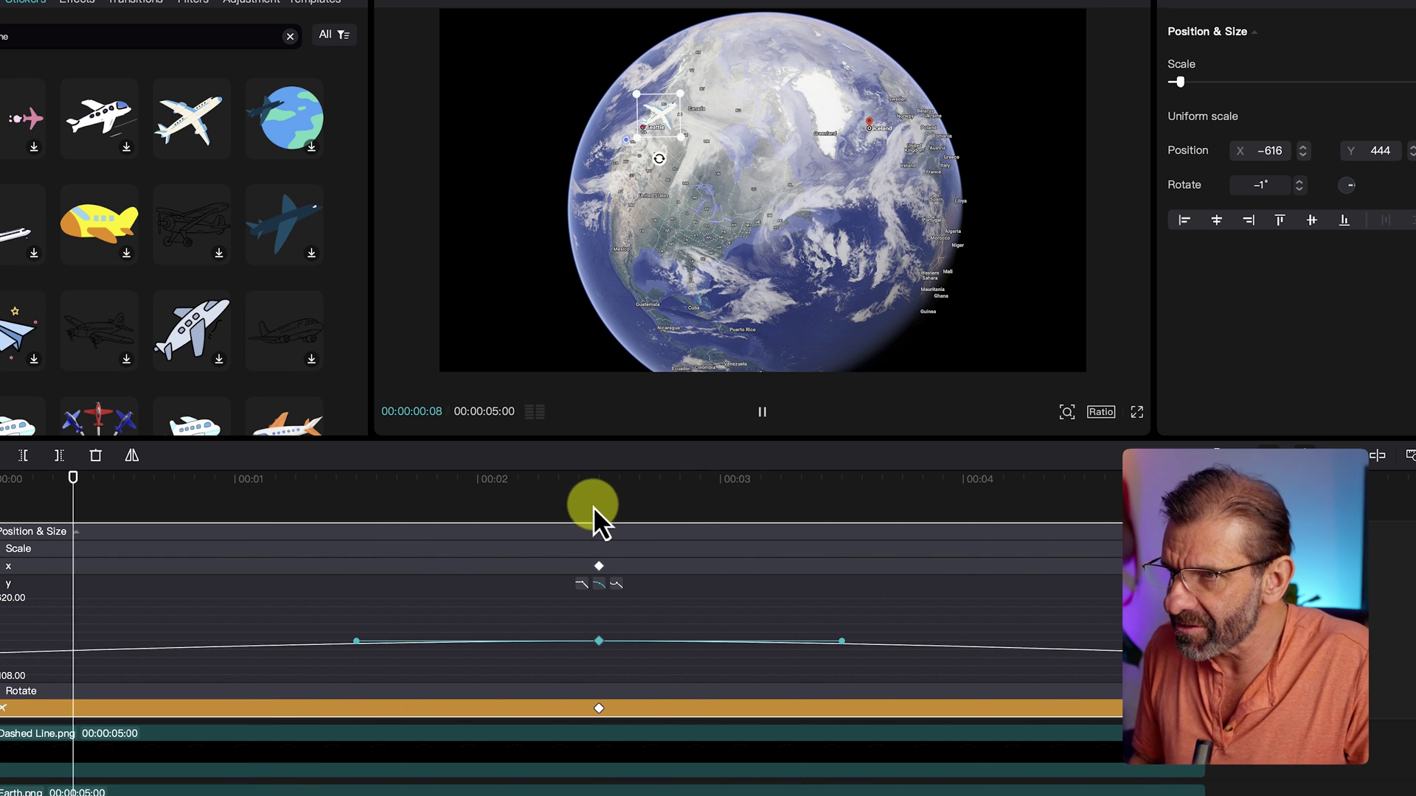
{"action": "key", "text": "space"}
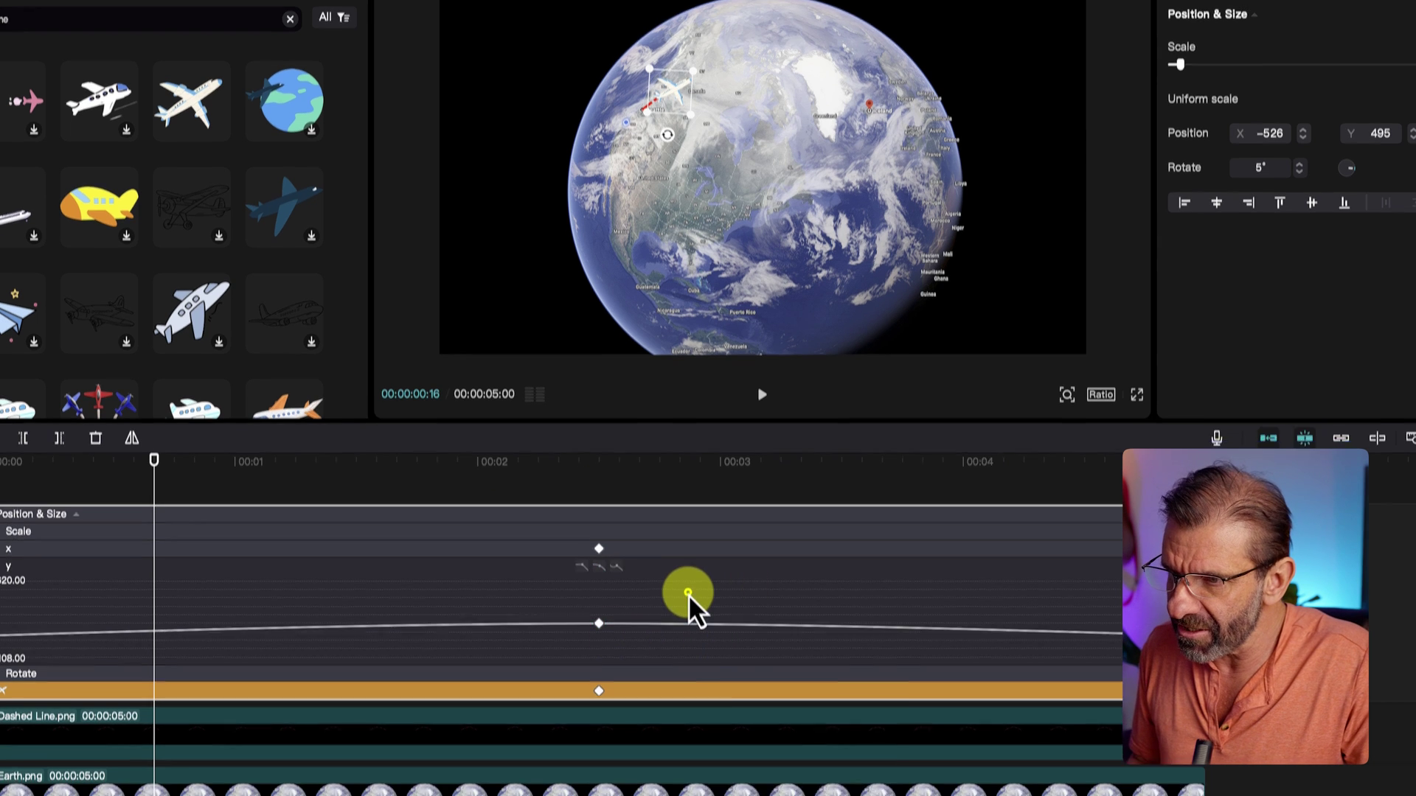
{"action": "right_click", "coordinate": [689, 604]}
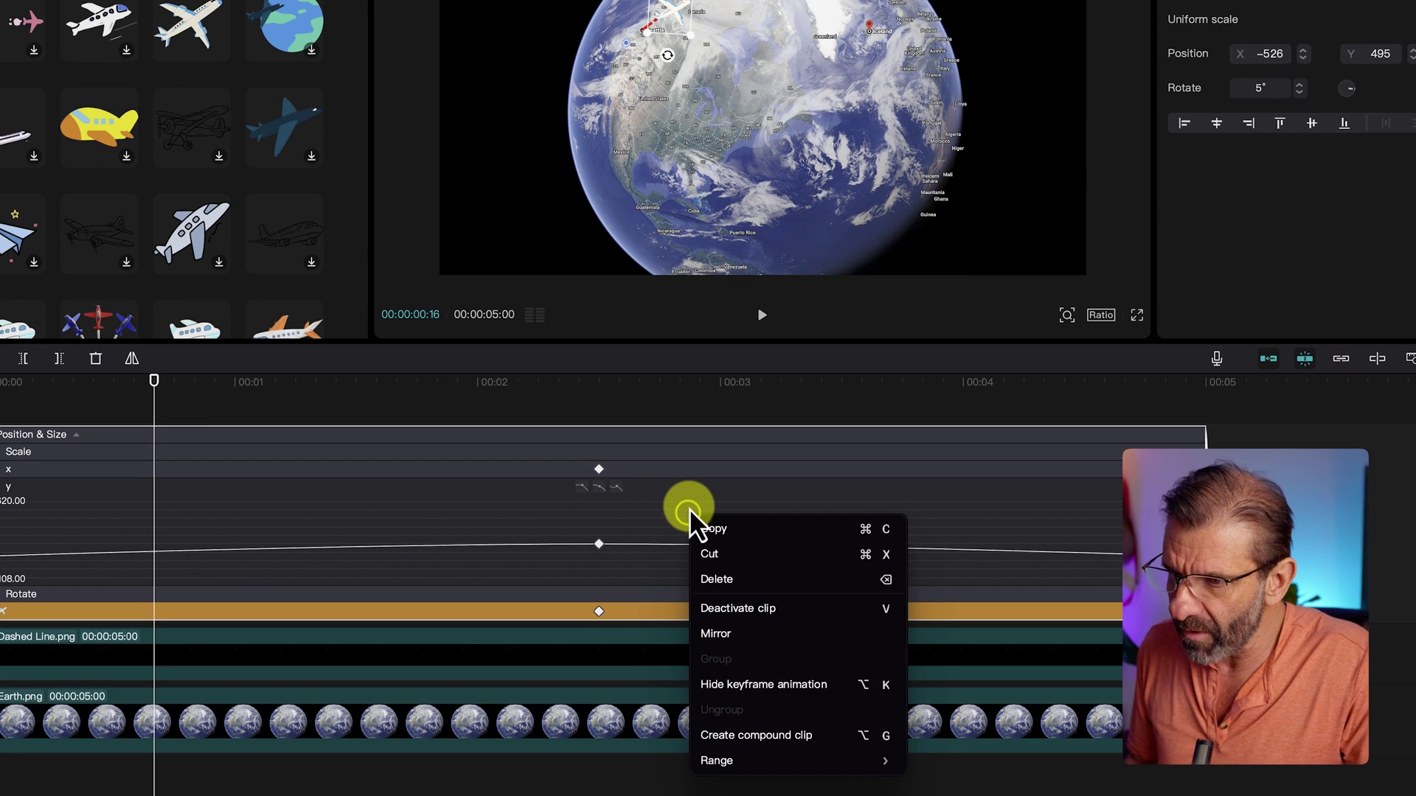
{"action": "left_click", "coordinate": [750, 686]}
{"action": "left_click", "coordinate": [338, 435]}
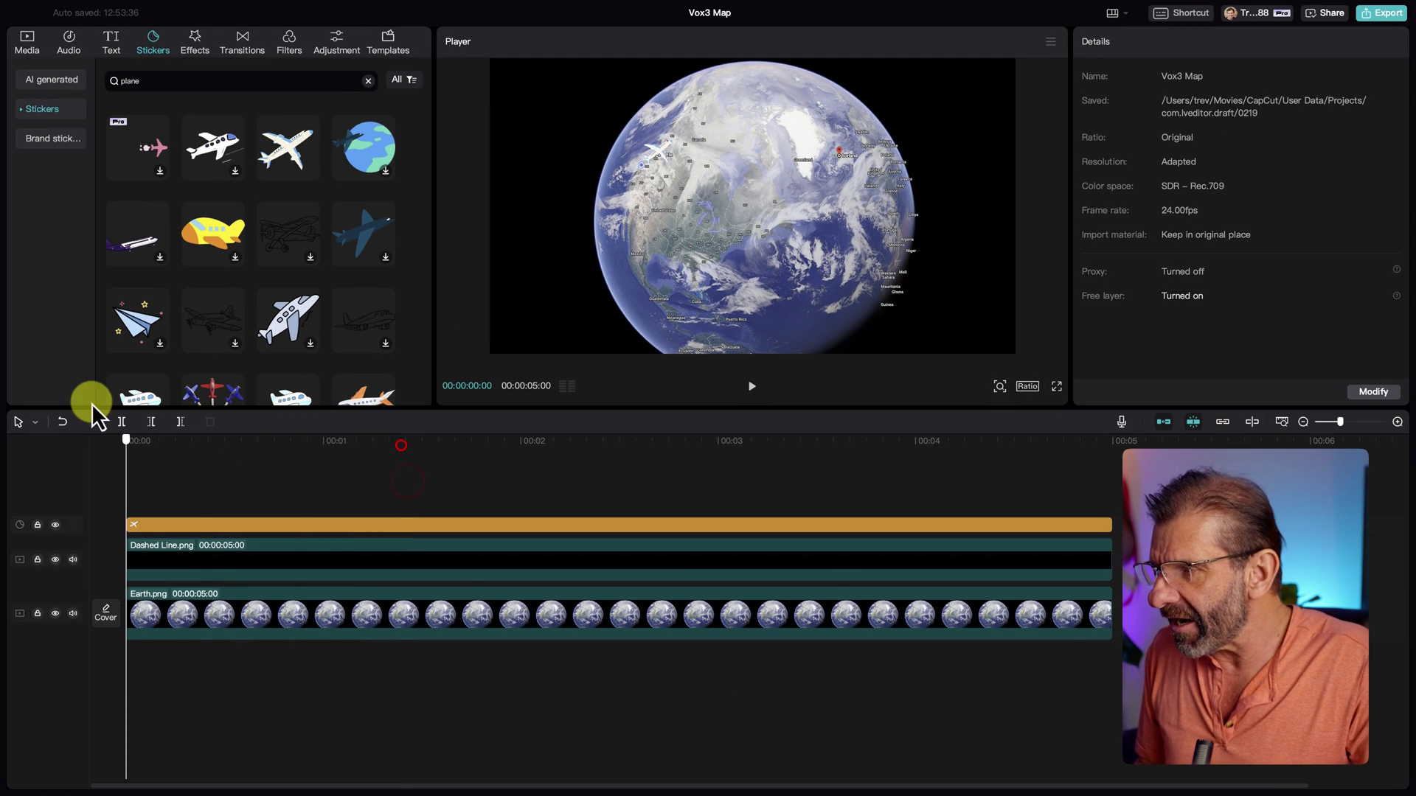
Merge the plane, dashed line and Earth clips into a compound clip and keyframe its start.
{"action": "left_click", "coordinate": [520, 442]}
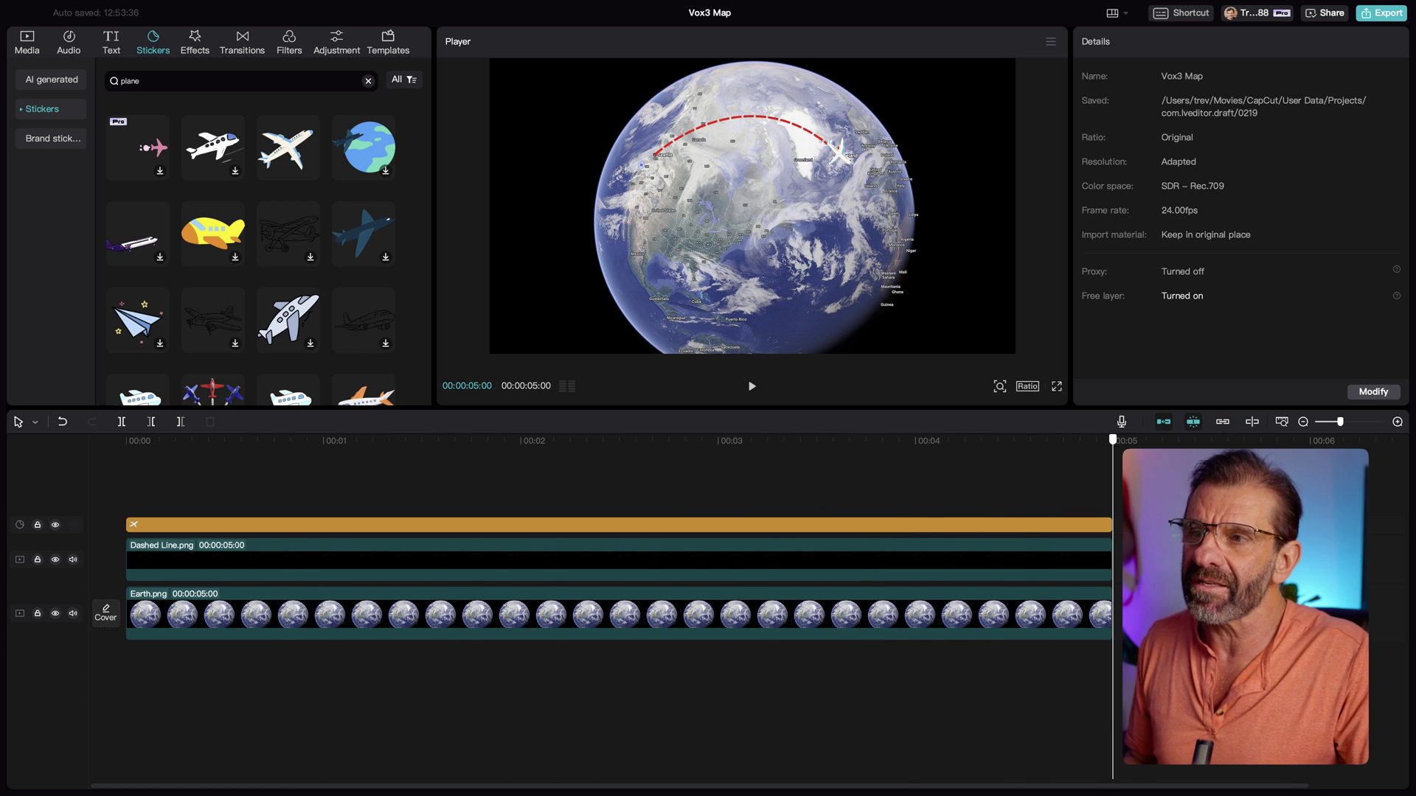
{"action": "key", "text": "Home"}
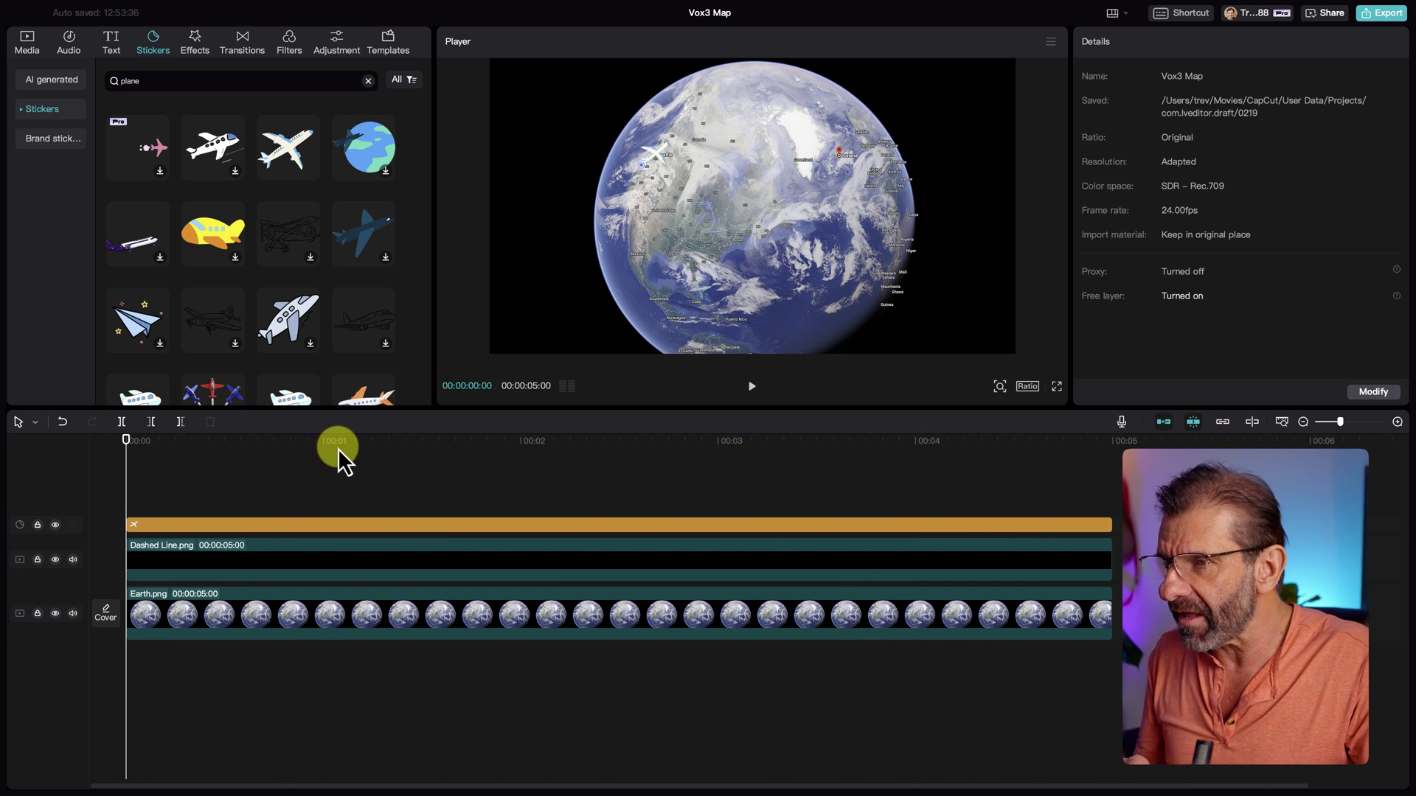
{"action": "left_click_drag", "start_coordinate": [380, 400], "coordinate": [396, 417]}
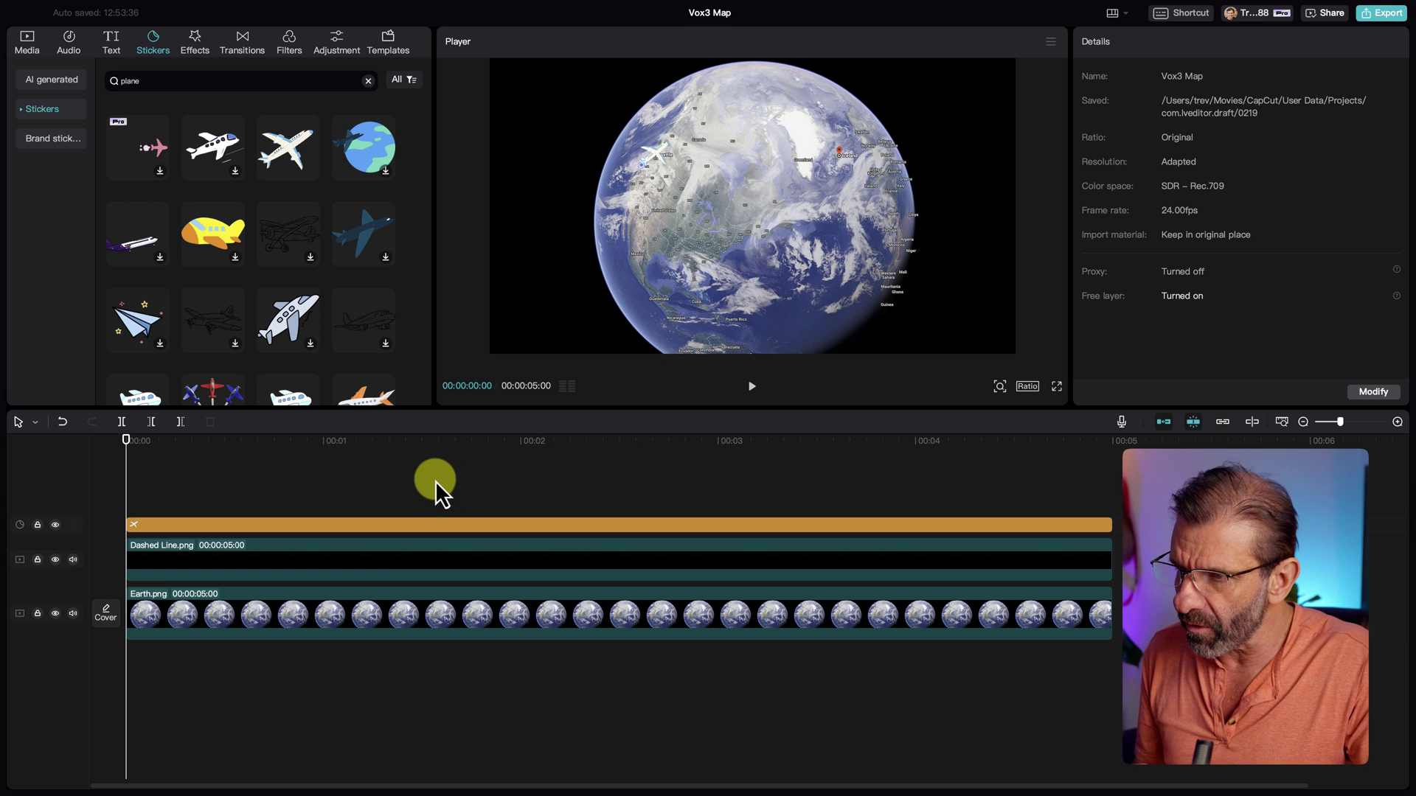
{"action": "left_click", "coordinate": [442, 524]}
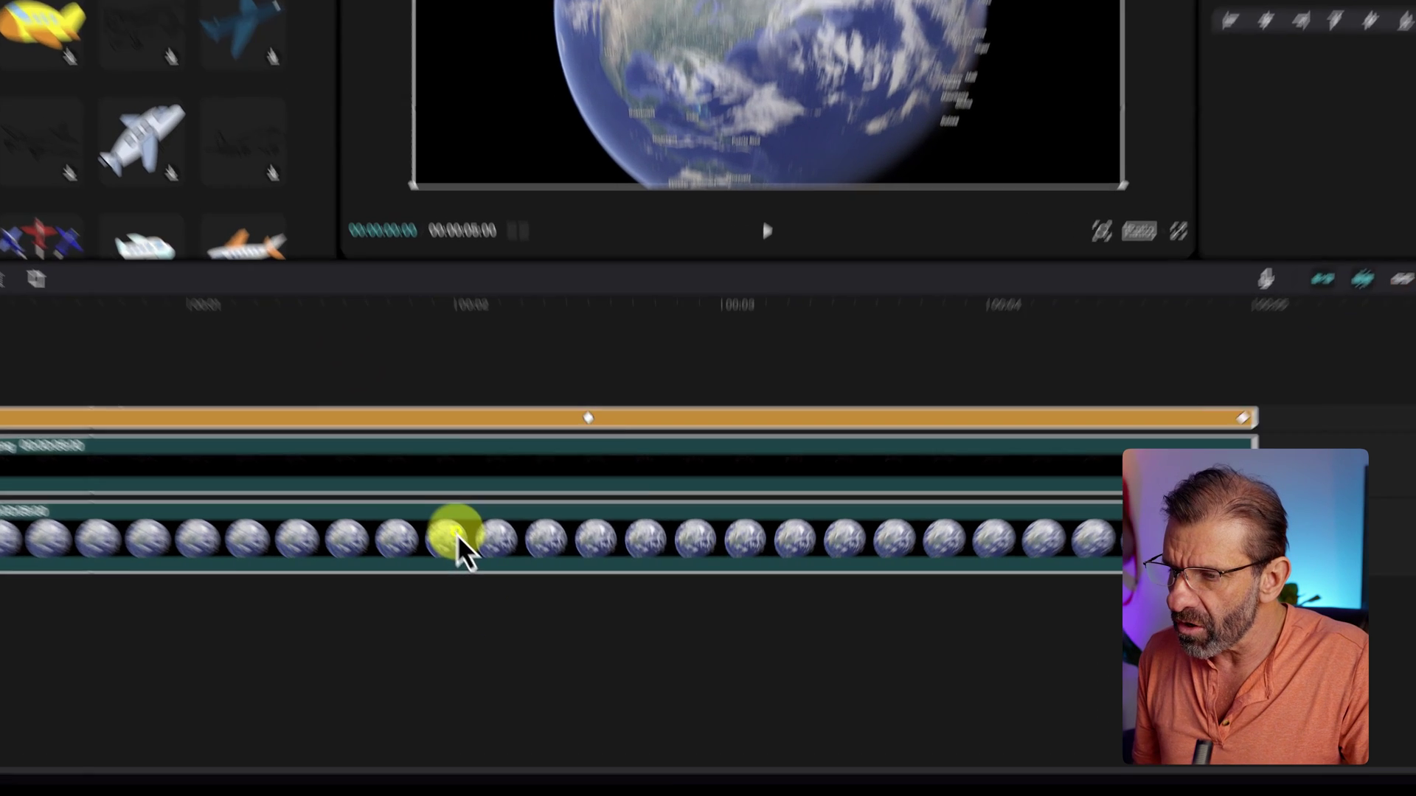
{"action": "right_click", "coordinate": [458, 542]}
{"action": "left_click", "coordinate": [489, 629]}
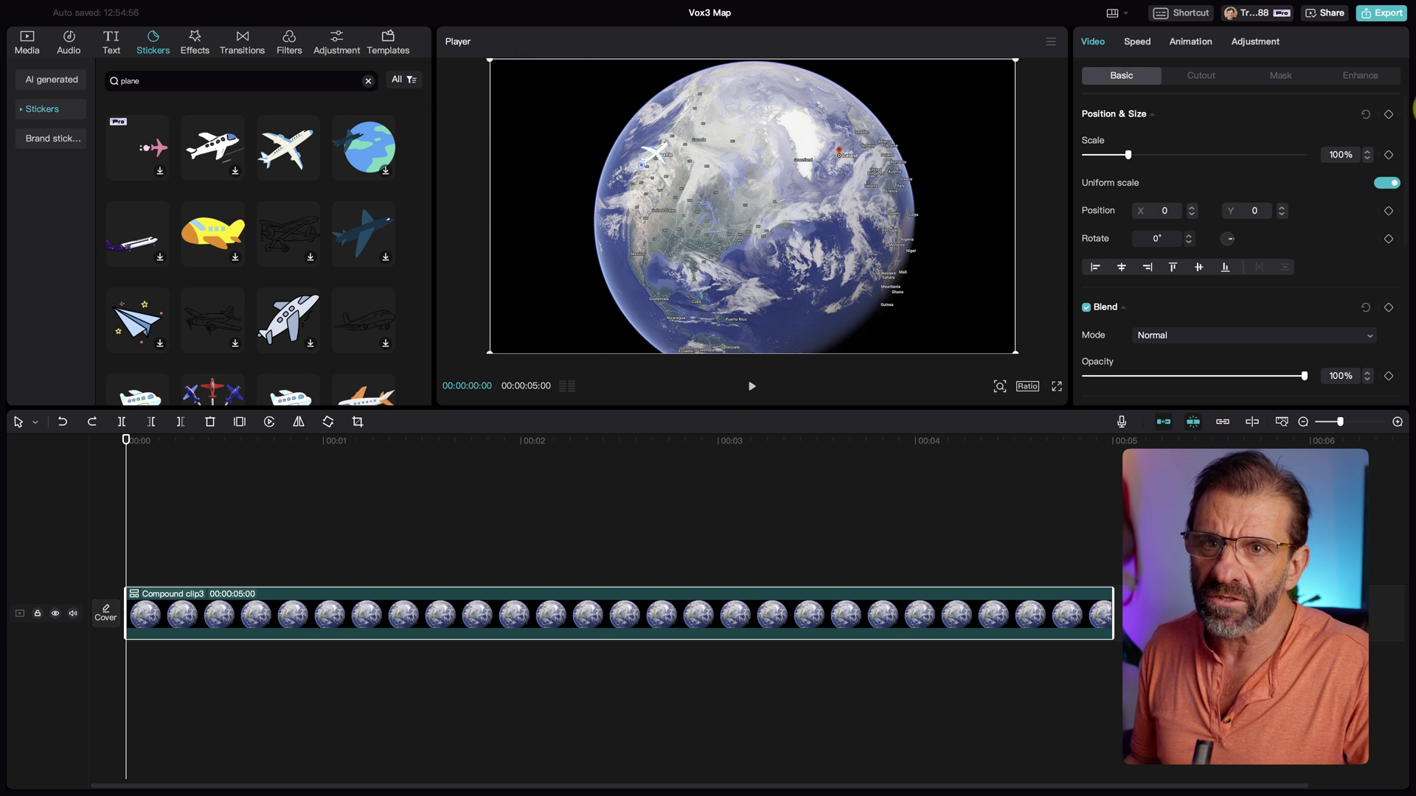
{"action": "left_click", "coordinate": [1365, 115]}
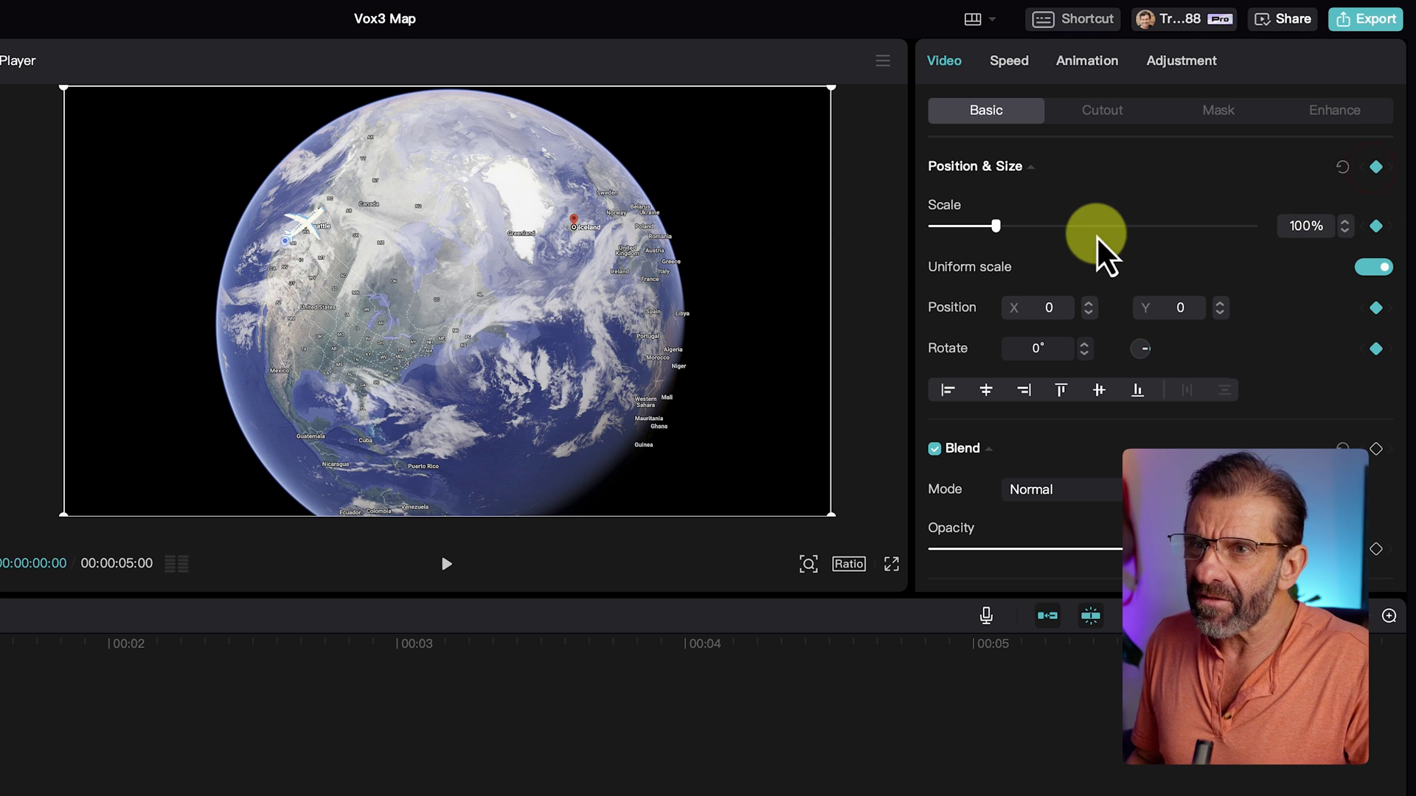
Scale the compound clip to 240% and position it at 1411, −735 to frame Seattle.
{"action": "left_click_drag", "start_coordinate": [1021, 226], "coordinate": [1109, 231]}
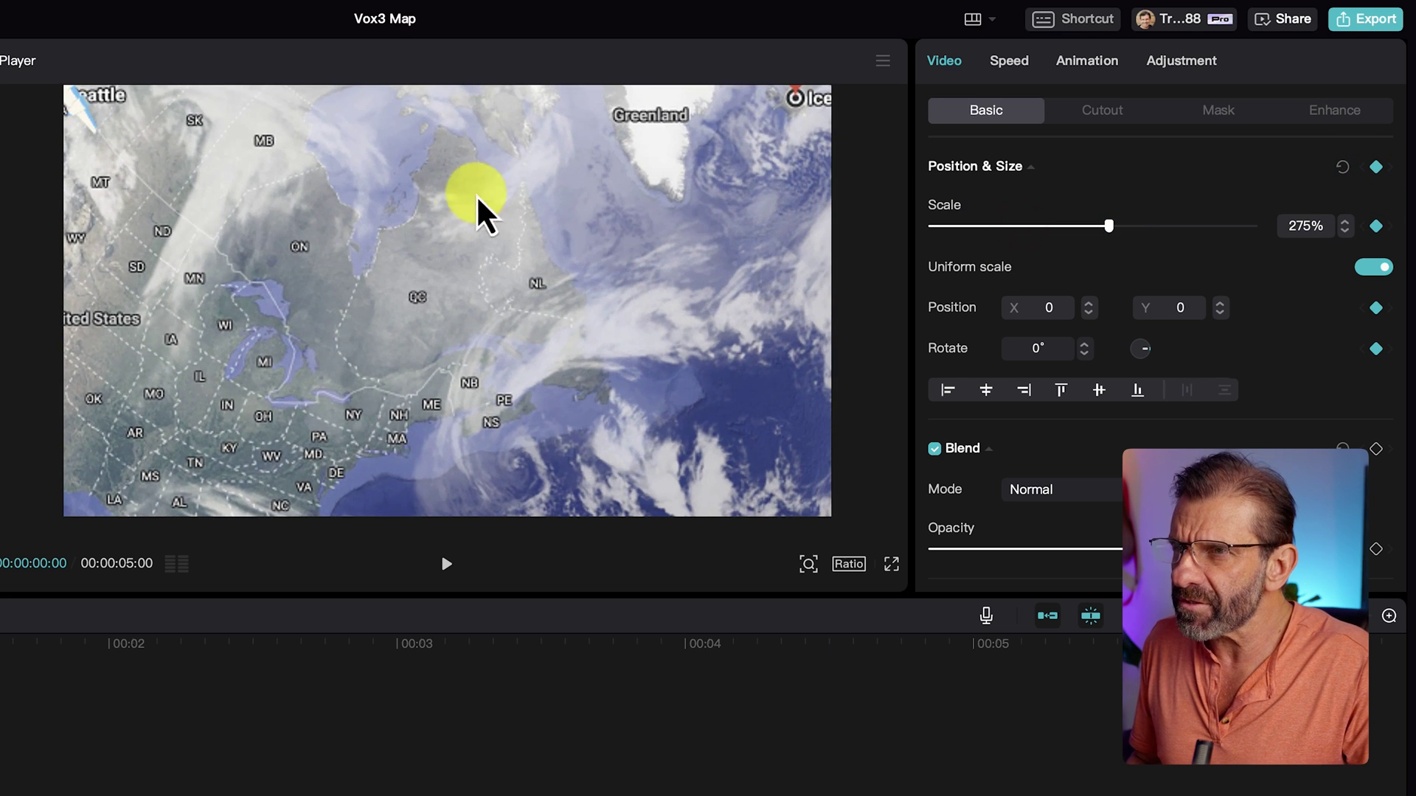
{"action": "left_click_drag", "start_coordinate": [456, 189], "coordinate": [556, 221]}
{"action": "left_click_drag", "start_coordinate": [325, 369], "coordinate": [379, 316]}
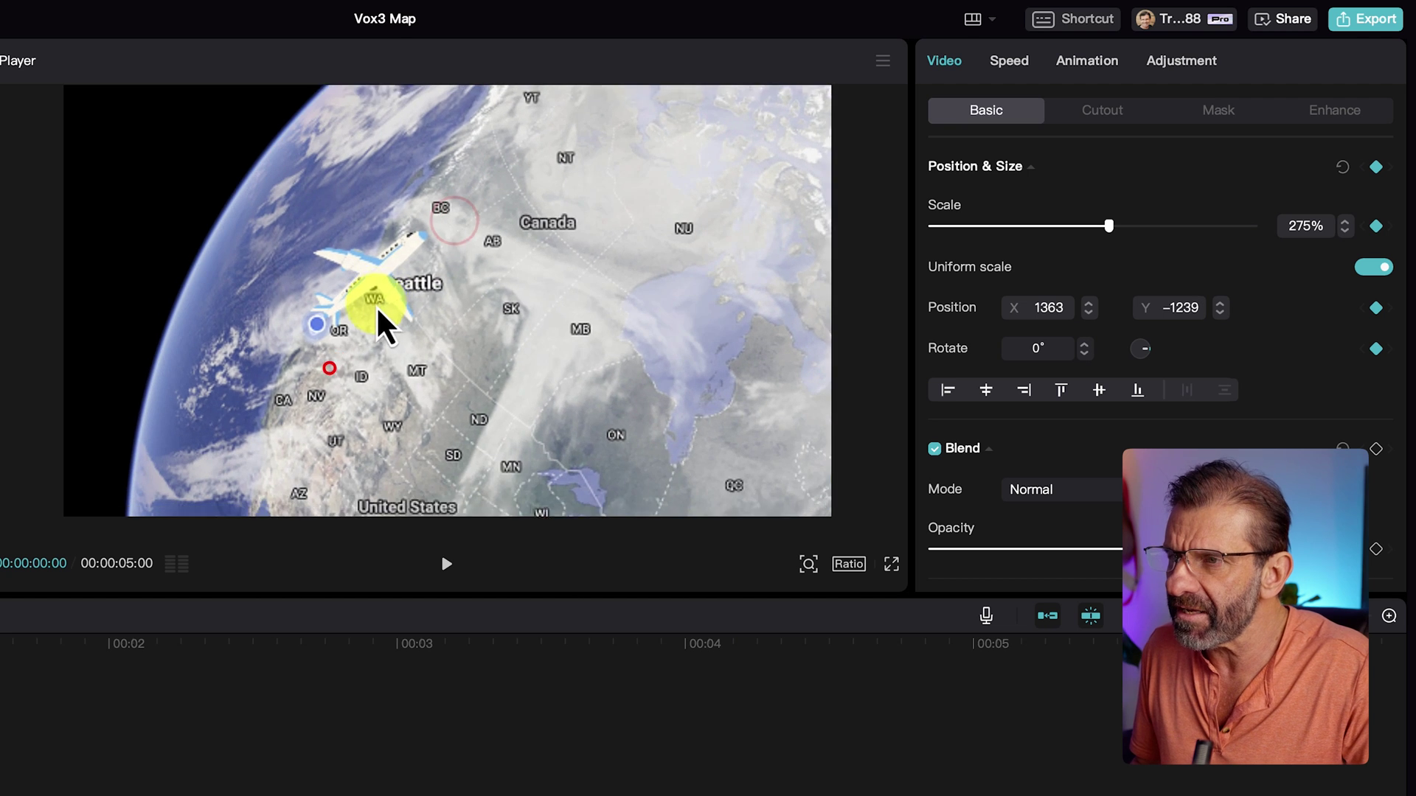
{"action": "left_click_drag", "start_coordinate": [1107, 227], "coordinate": [1086, 225]}
{"action": "left_click", "coordinate": [616, 328]}
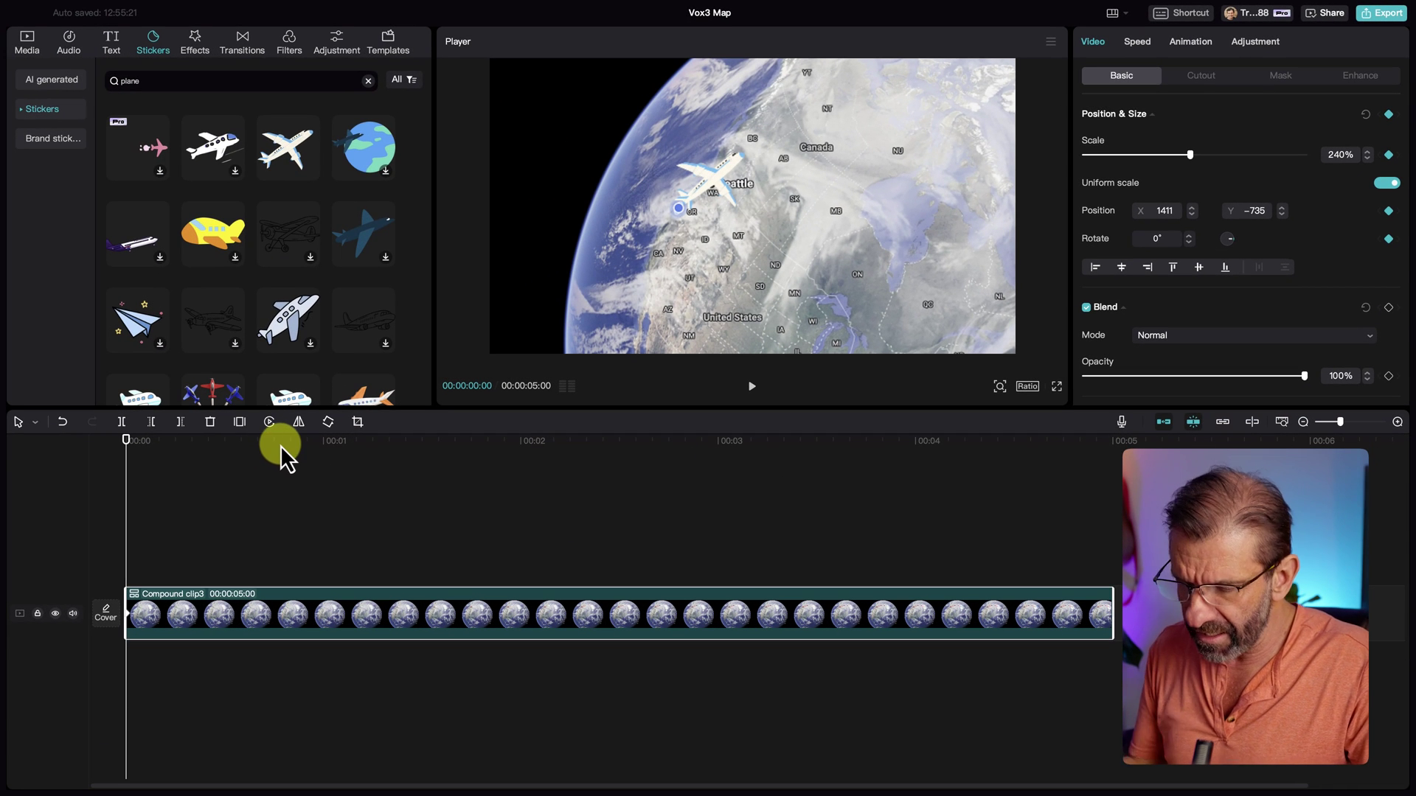
On the clip's last frame, scale the globe to 140% and position it at −732, −391 to show the full Seattle-to-Europe arc.
{"action": "key", "text": "Down"}
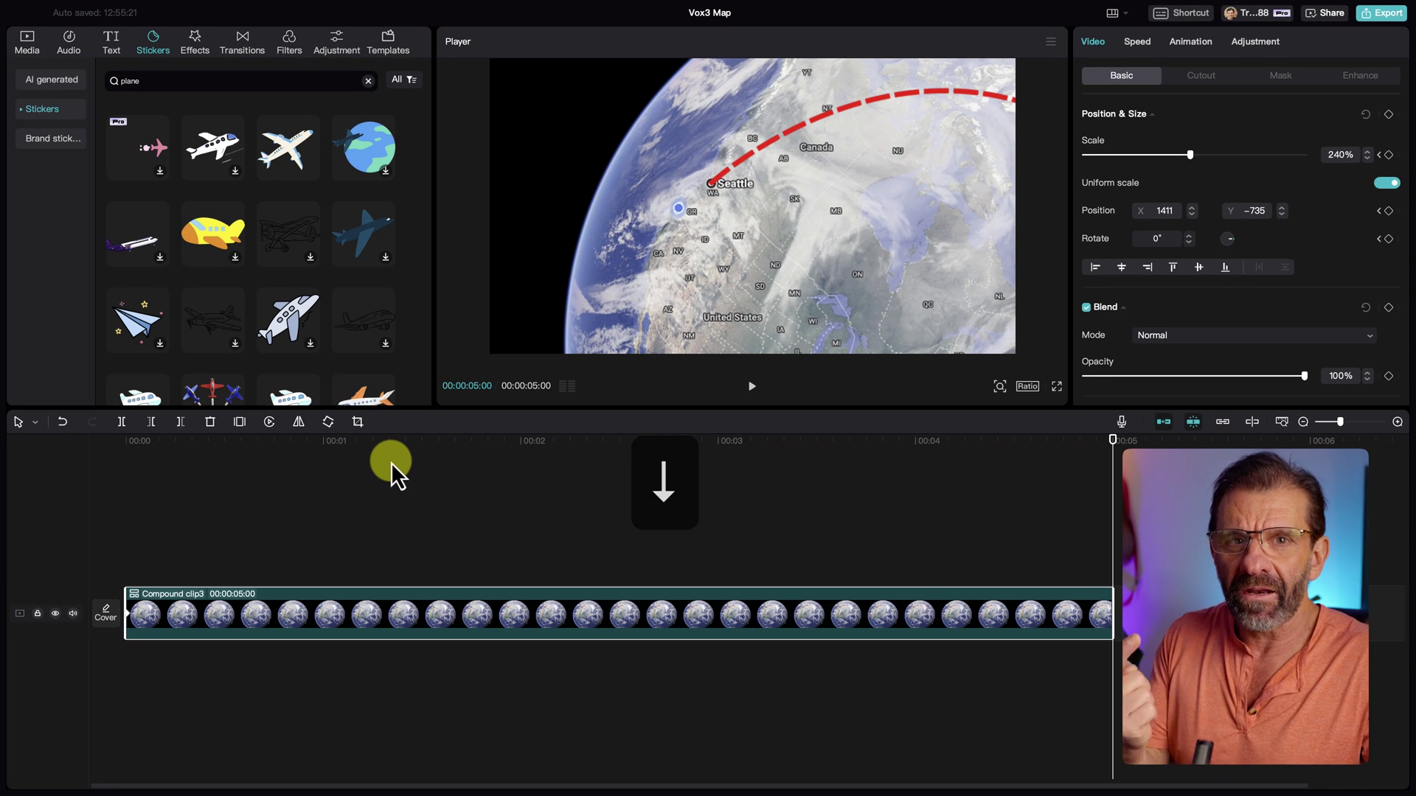
{"action": "key", "text": "Left"}
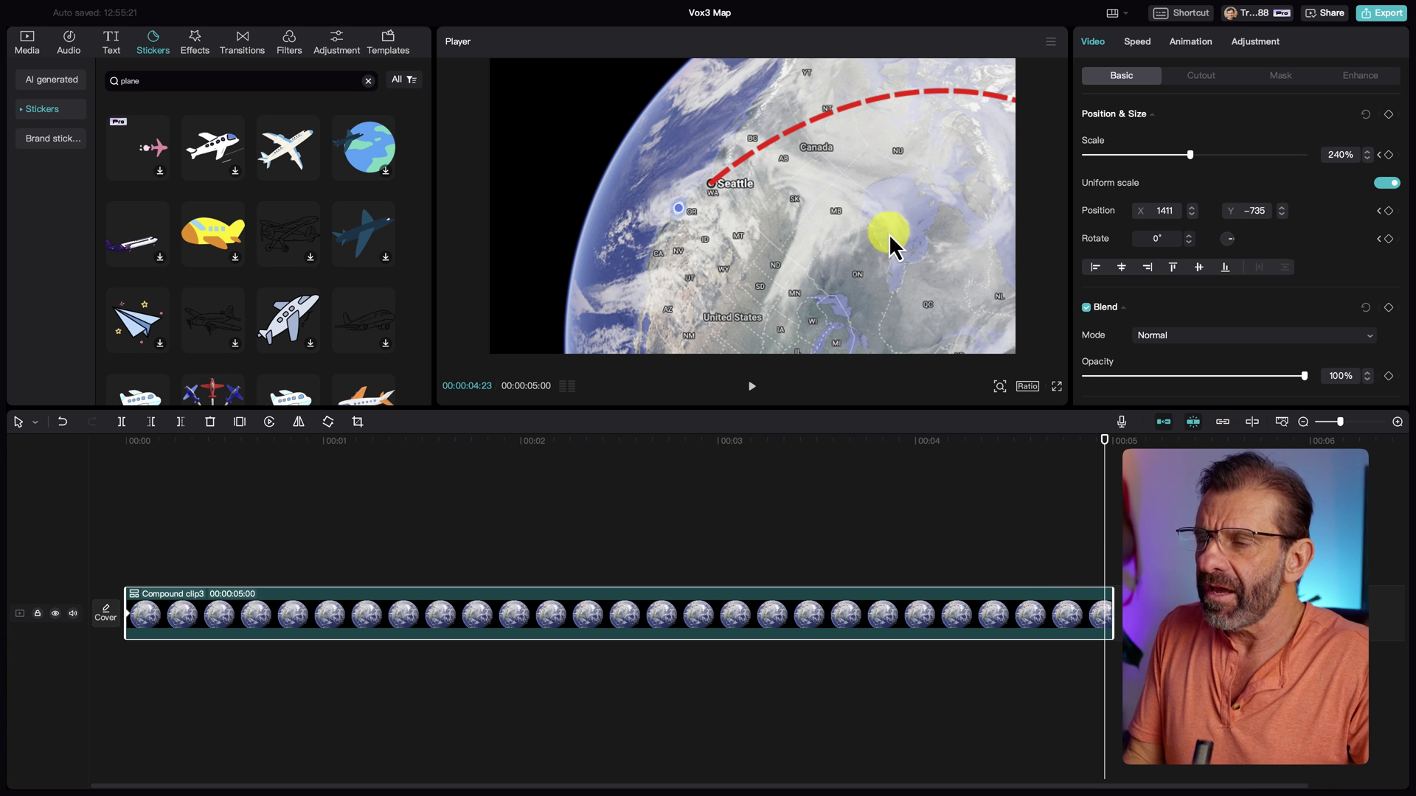
{"action": "left_click_drag", "start_coordinate": [1190, 155], "coordinate": [1161, 154]}
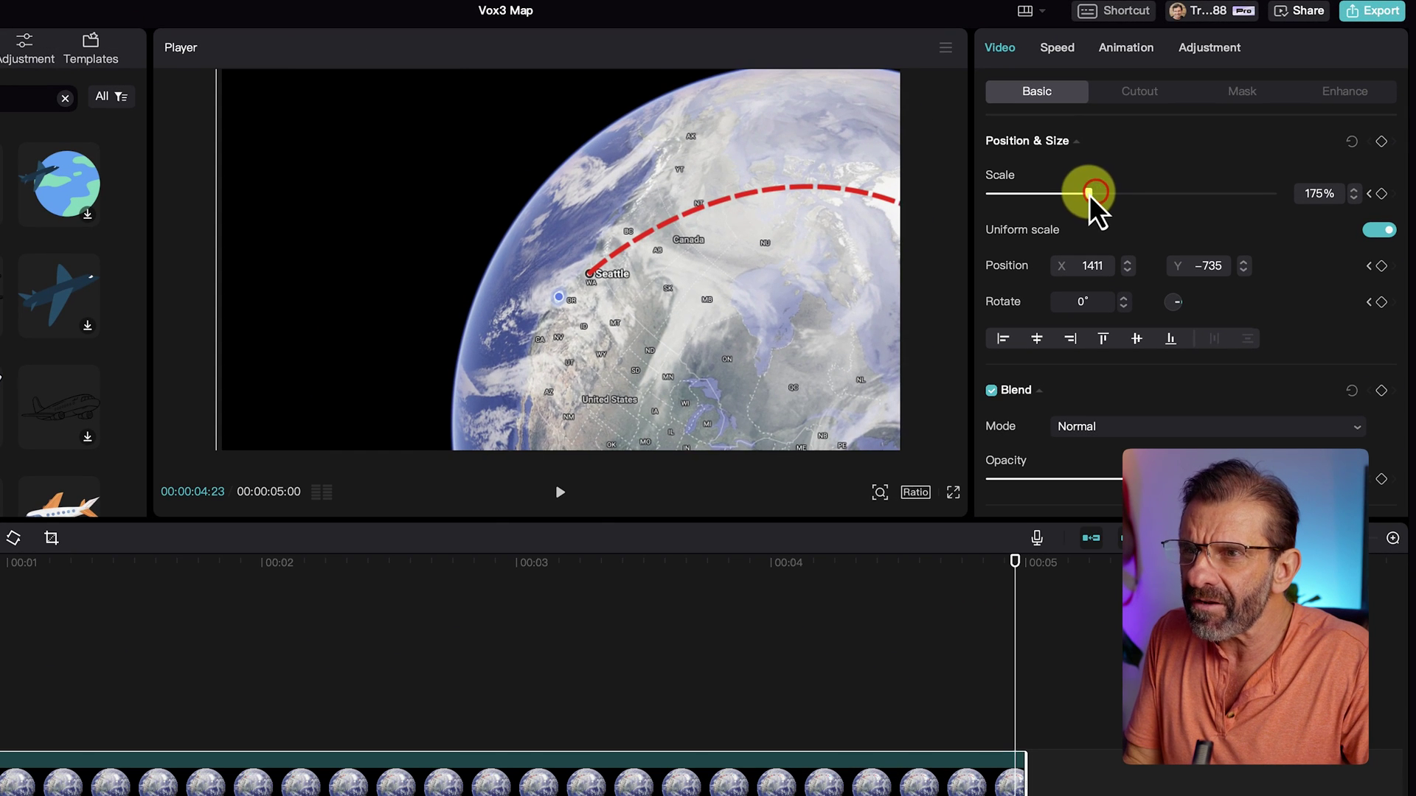
{"action": "left_click_drag", "start_coordinate": [708, 219], "coordinate": [300, 206]}
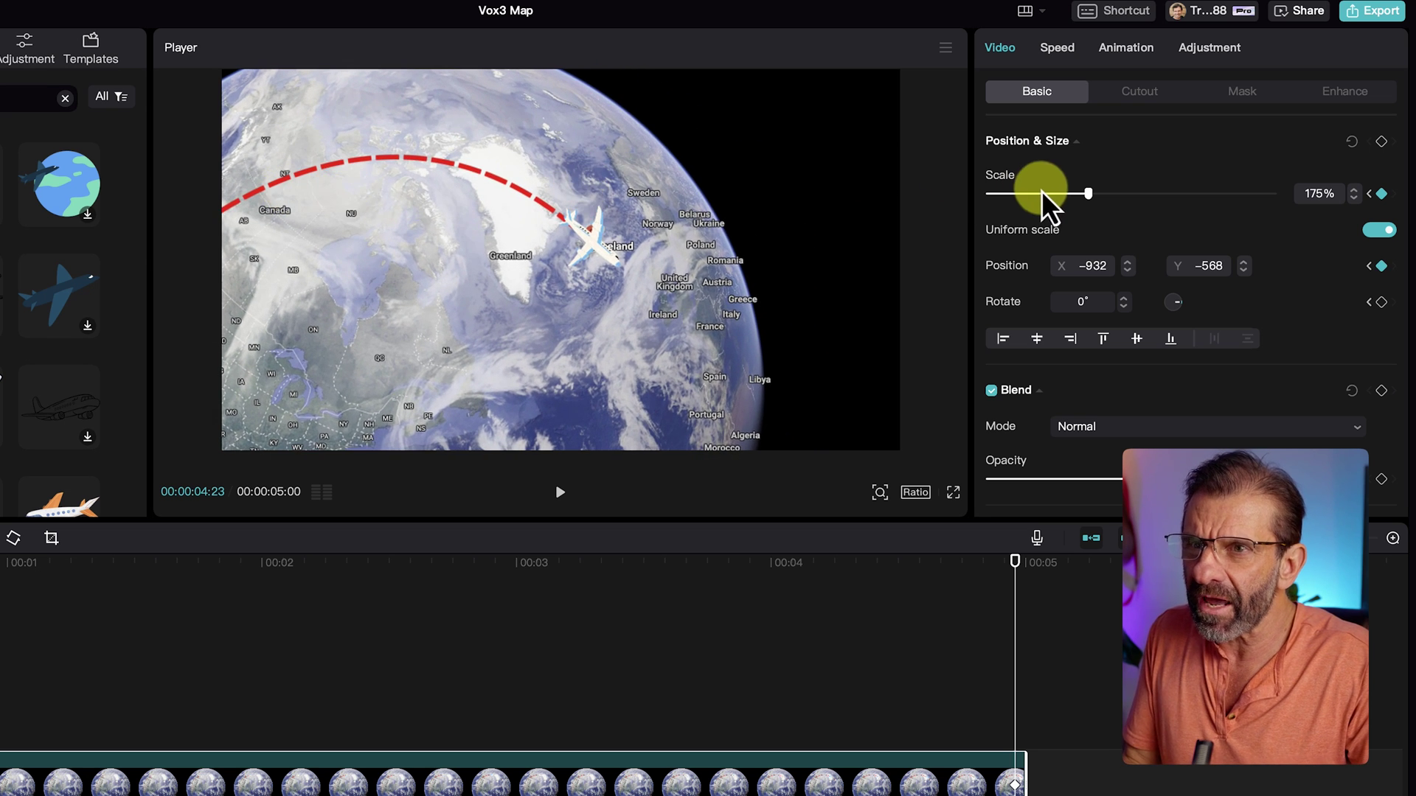
{"action": "left_click_drag", "start_coordinate": [1042, 195], "coordinate": [1082, 196]}
{"action": "left_click_drag", "start_coordinate": [512, 318], "coordinate": [491, 319]}
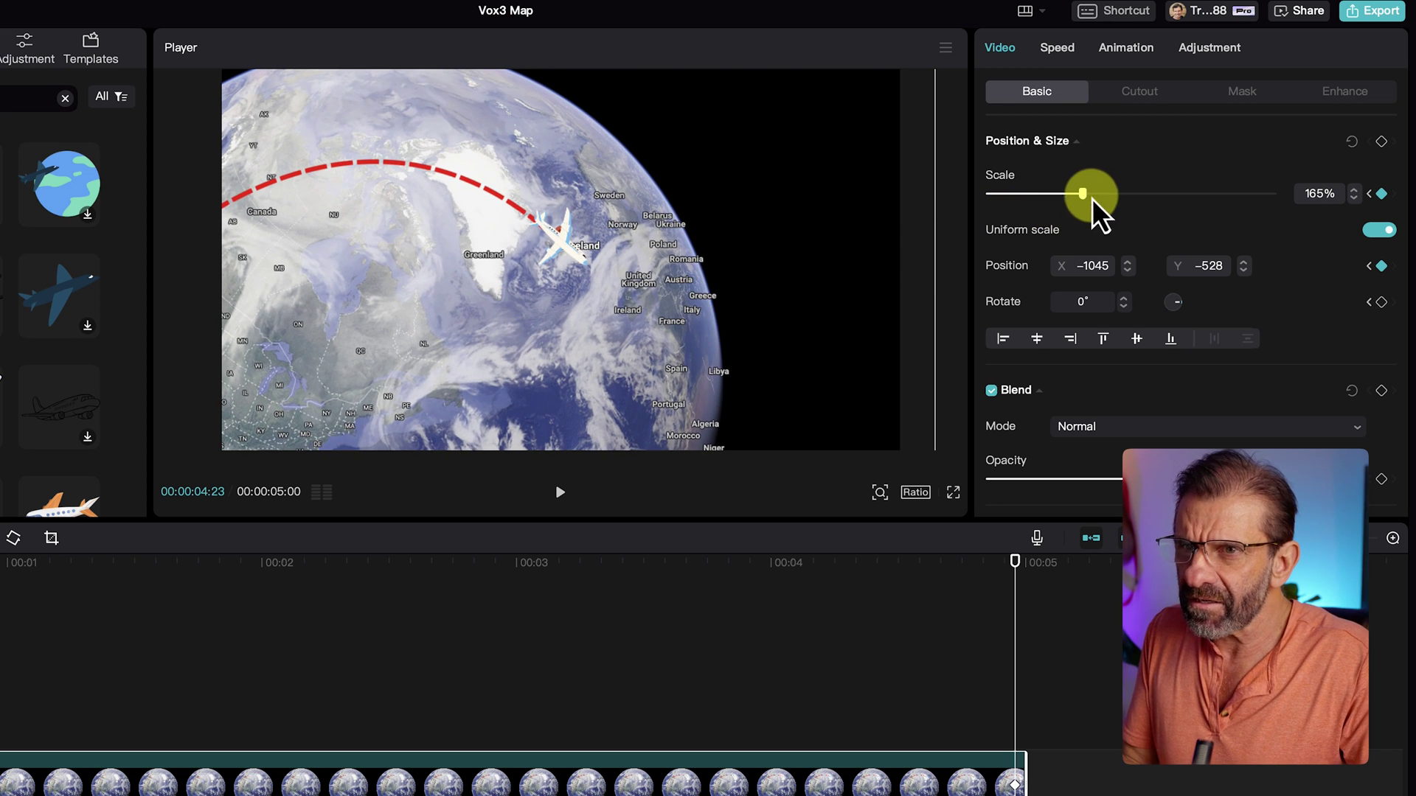
{"action": "left_click_drag", "start_coordinate": [1083, 196], "coordinate": [1069, 196]}
{"action": "left_click_drag", "start_coordinate": [582, 302], "coordinate": [640, 283]}
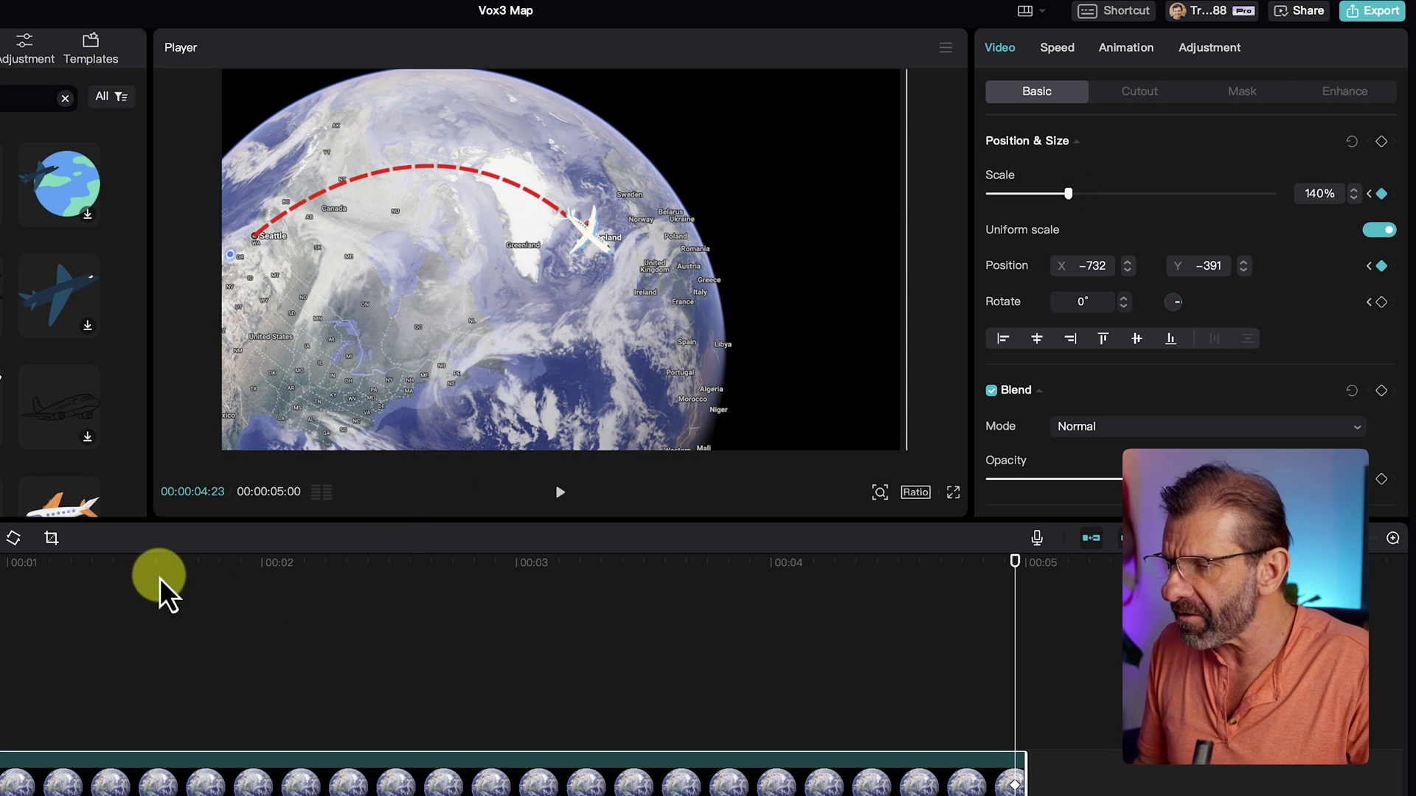